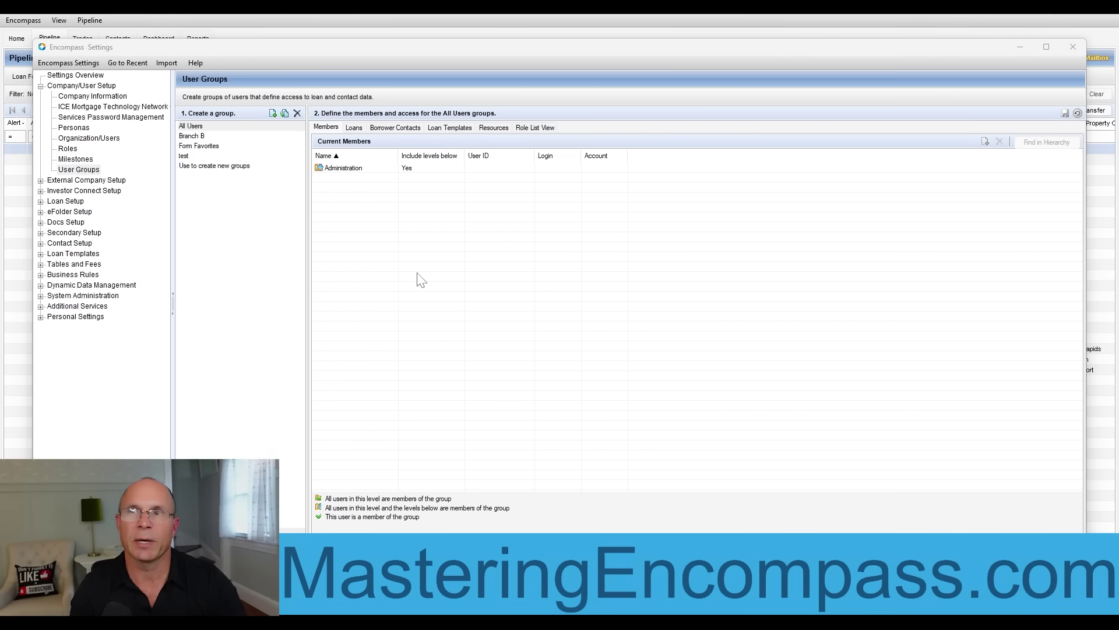
Step: Maximize the Settings window and select Administration among the All Users group's current members
{"action": "left_click", "coordinate": [1046, 47]}
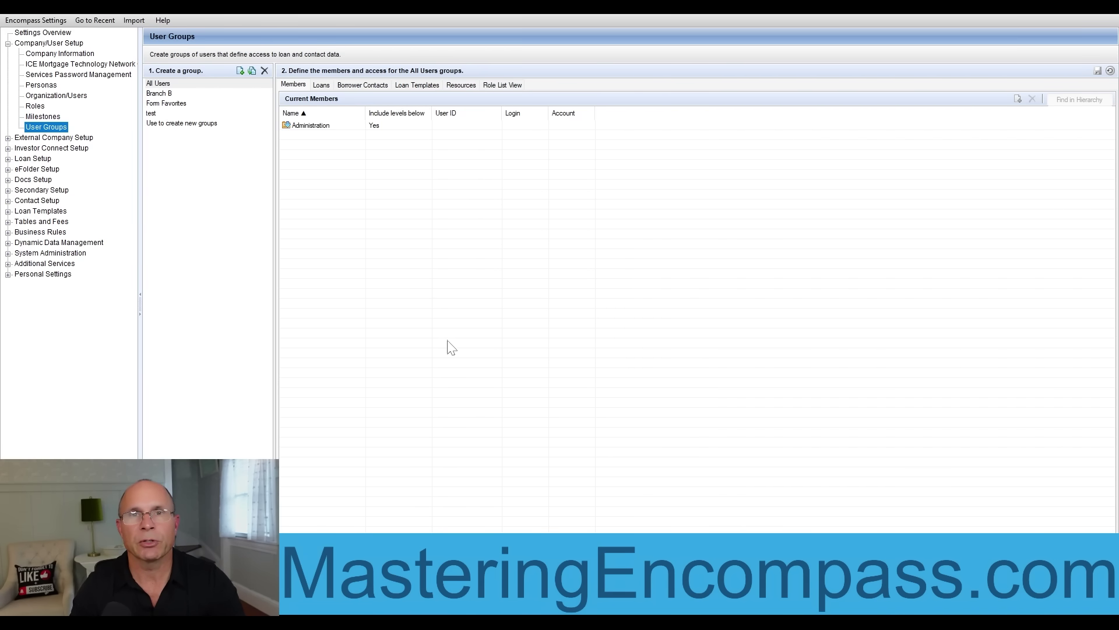
{"action": "left_click", "coordinate": [166, 84]}
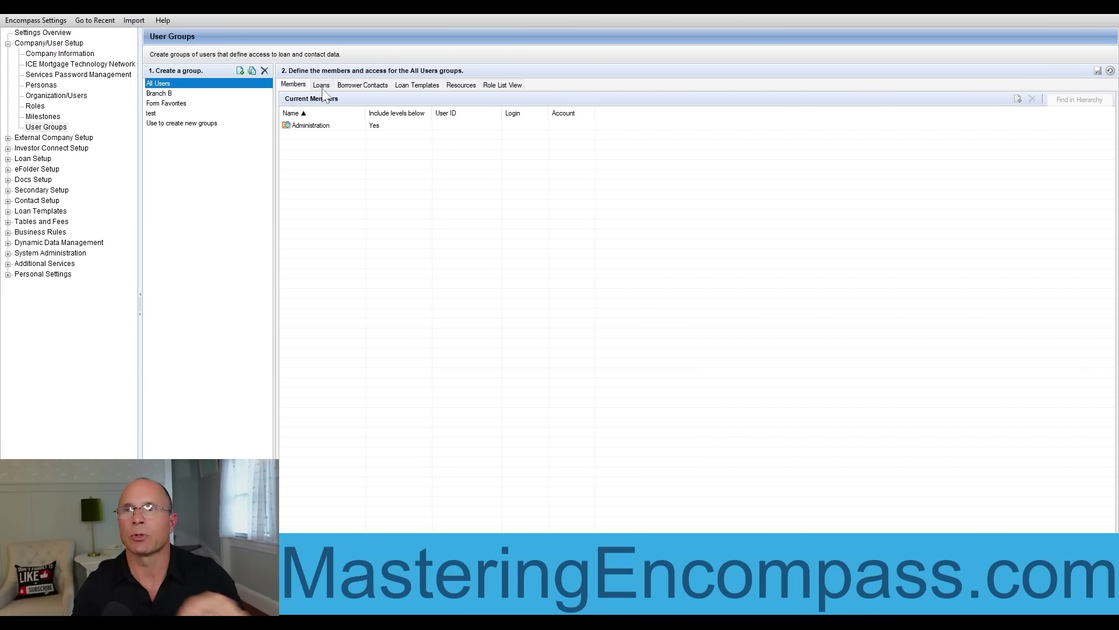
{"action": "left_click", "coordinate": [313, 127]}
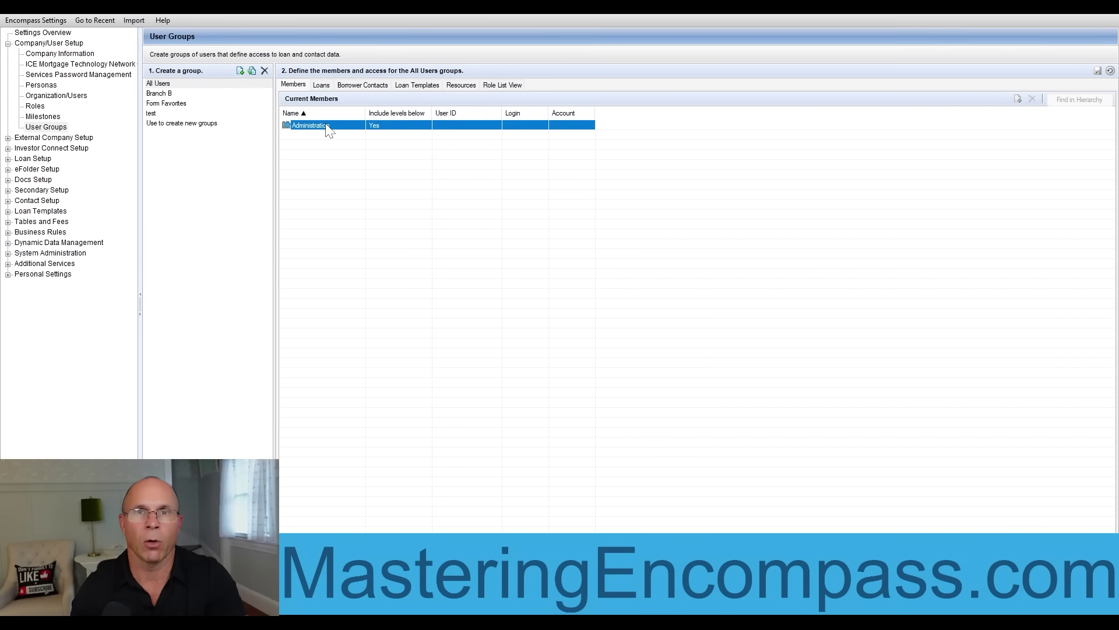
Step: Show the All Users group's Loans access and enlarge the loan folders list to show every folder
{"action": "left_click", "coordinate": [320, 87]}
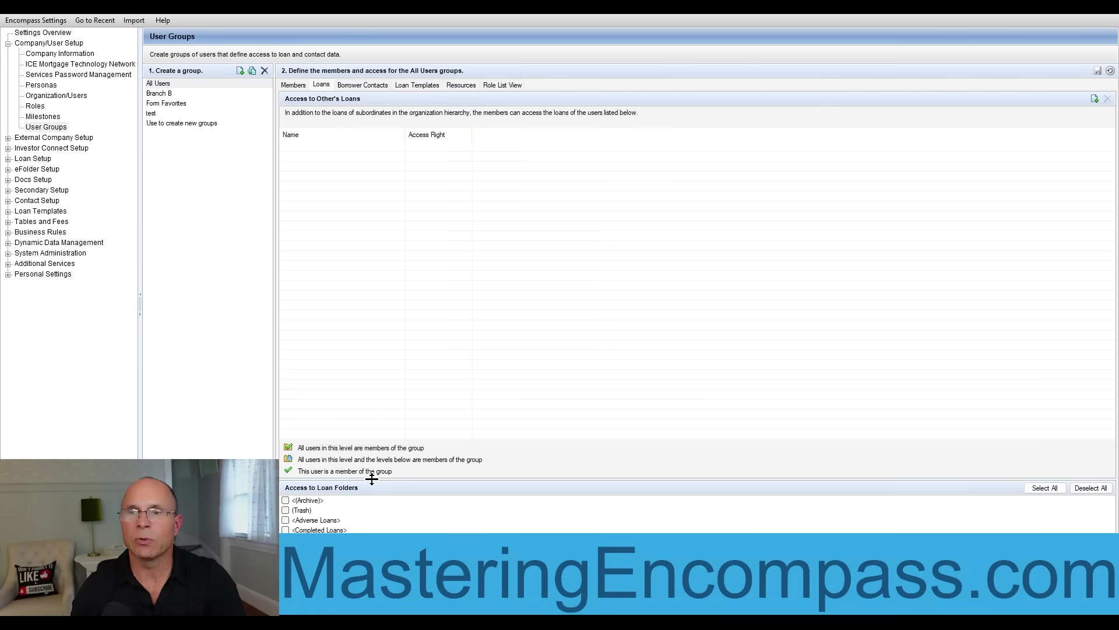
{"action": "left_click_drag", "start_coordinate": [372, 480], "coordinate": [350, 292]}
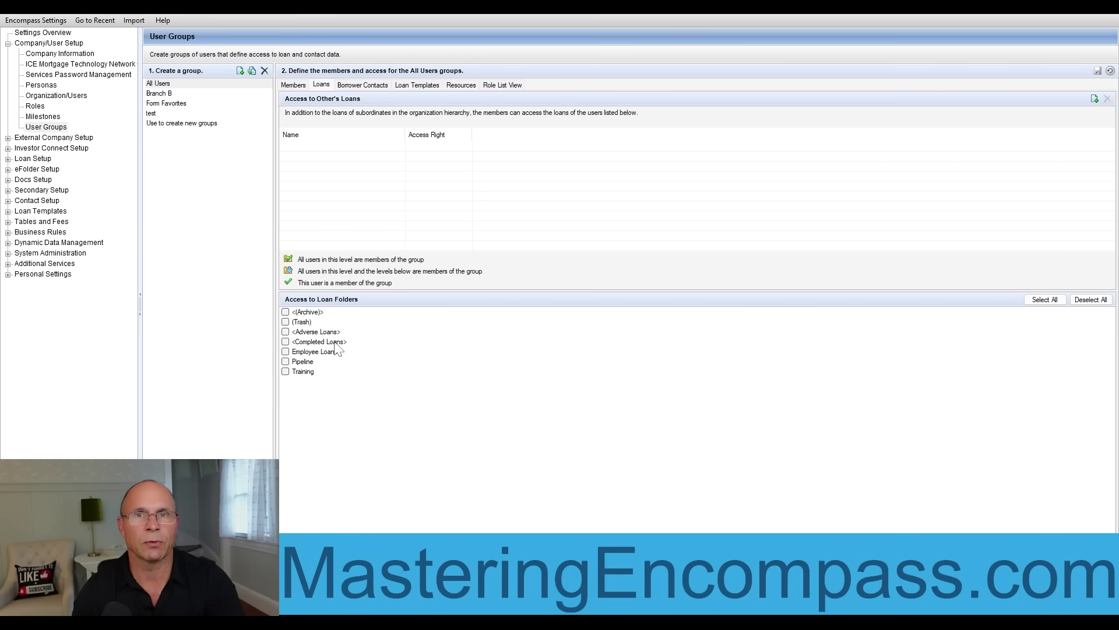
Step: Show the All Users group's Borrower Contacts access, which grants no other users' contacts
{"action": "left_click", "coordinate": [362, 88]}
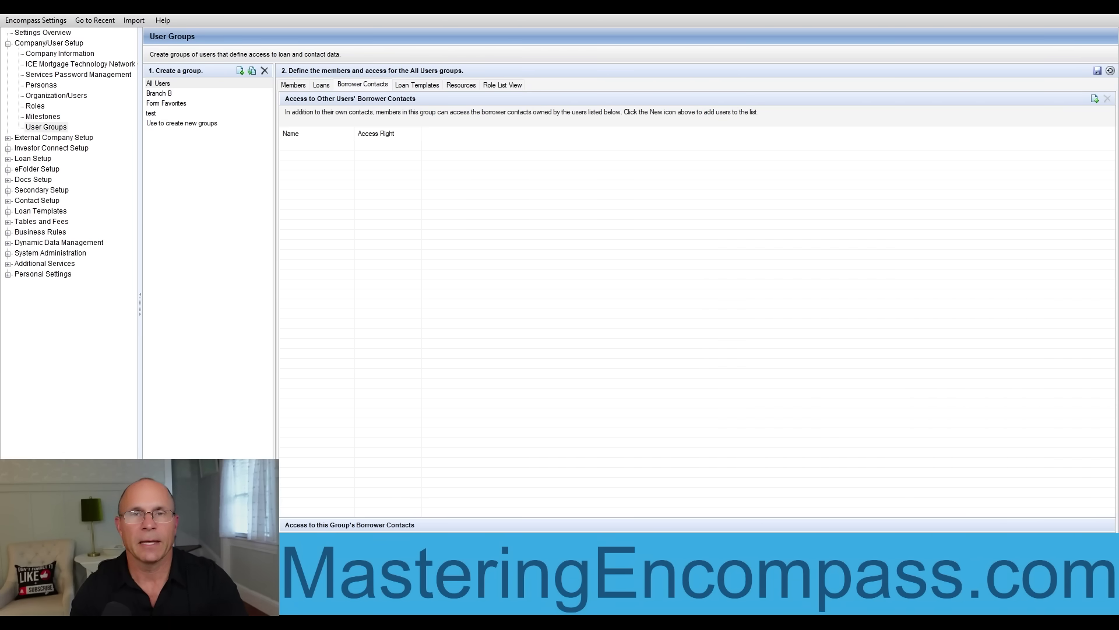
Step: Review the Loan Templates access, selecting the Companywide Loan Programs entry set to View Only
{"action": "left_click", "coordinate": [416, 85]}
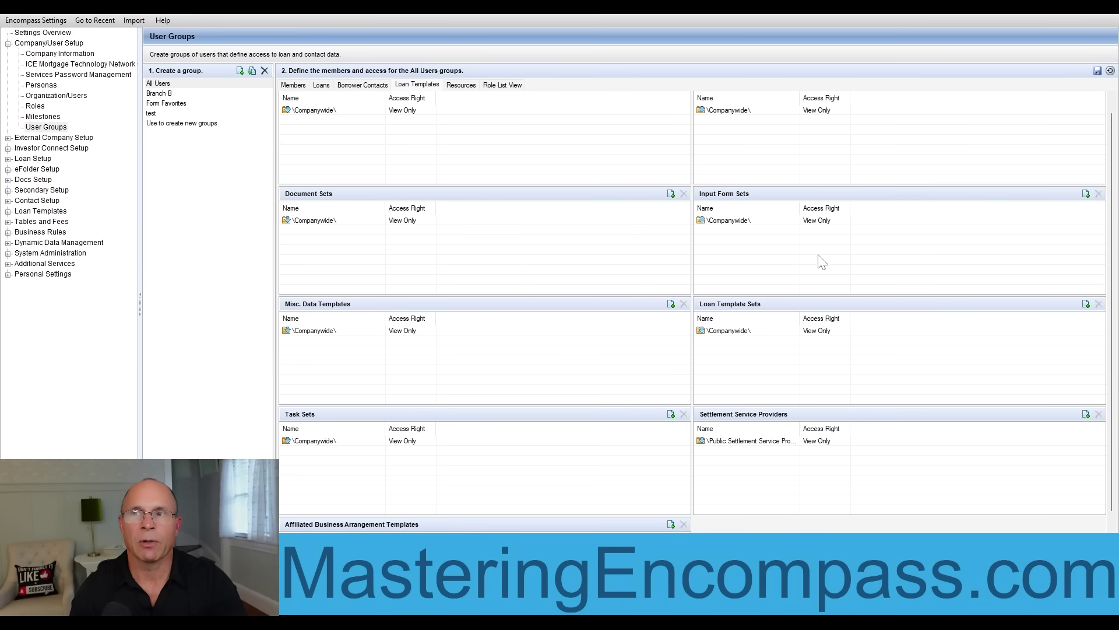
{"action": "scroll", "coordinate": [1105, 116], "scroll_direction": "up", "scroll_amount": 1}
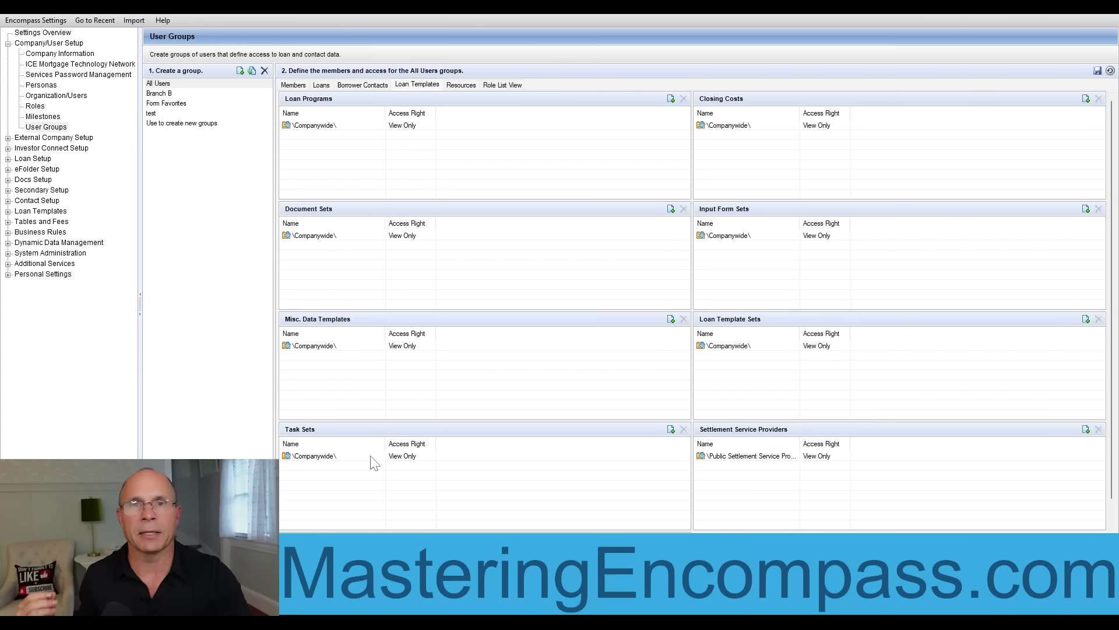
{"action": "left_click", "coordinate": [337, 125]}
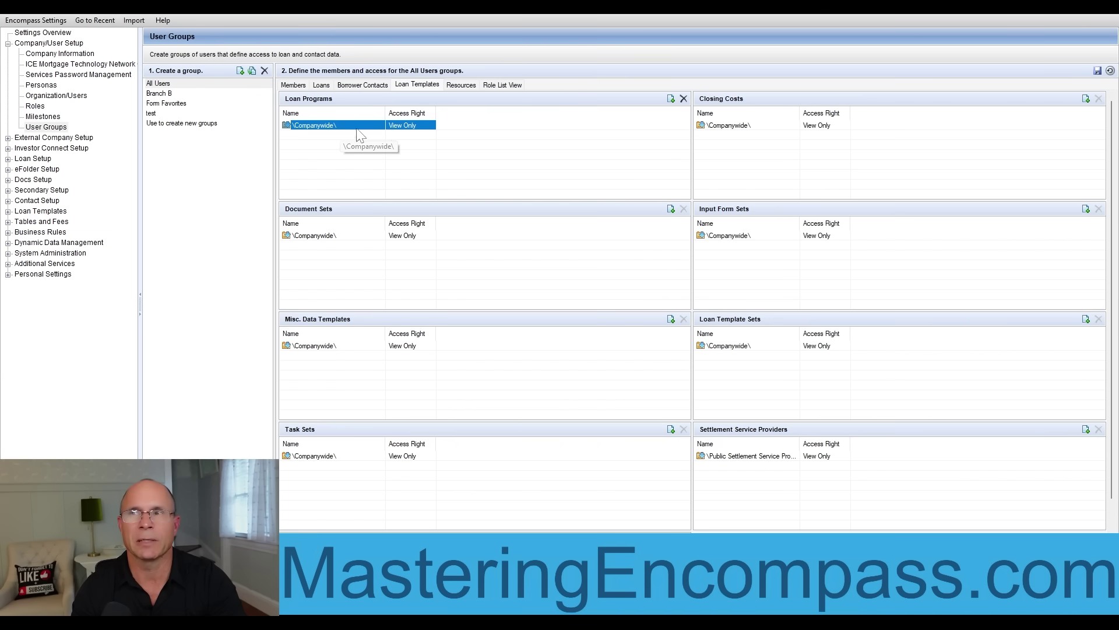
{"action": "left_click", "coordinate": [472, 88]}
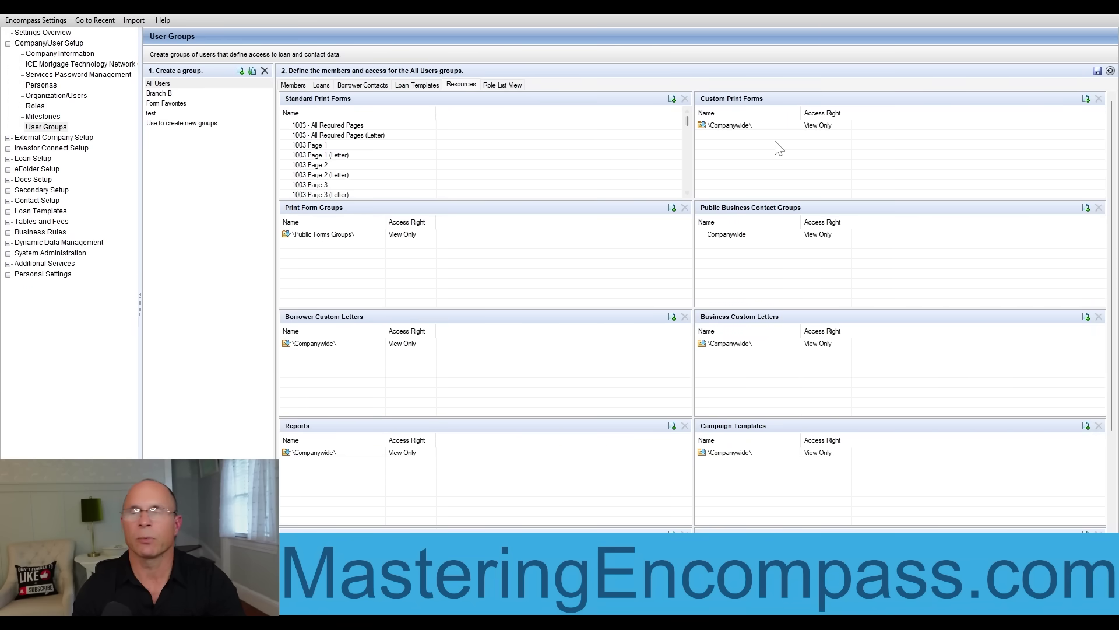
Step: Select the 1003 - All Required Pages form under the All Users group's Standard Print Forms
{"action": "left_click", "coordinate": [371, 125]}
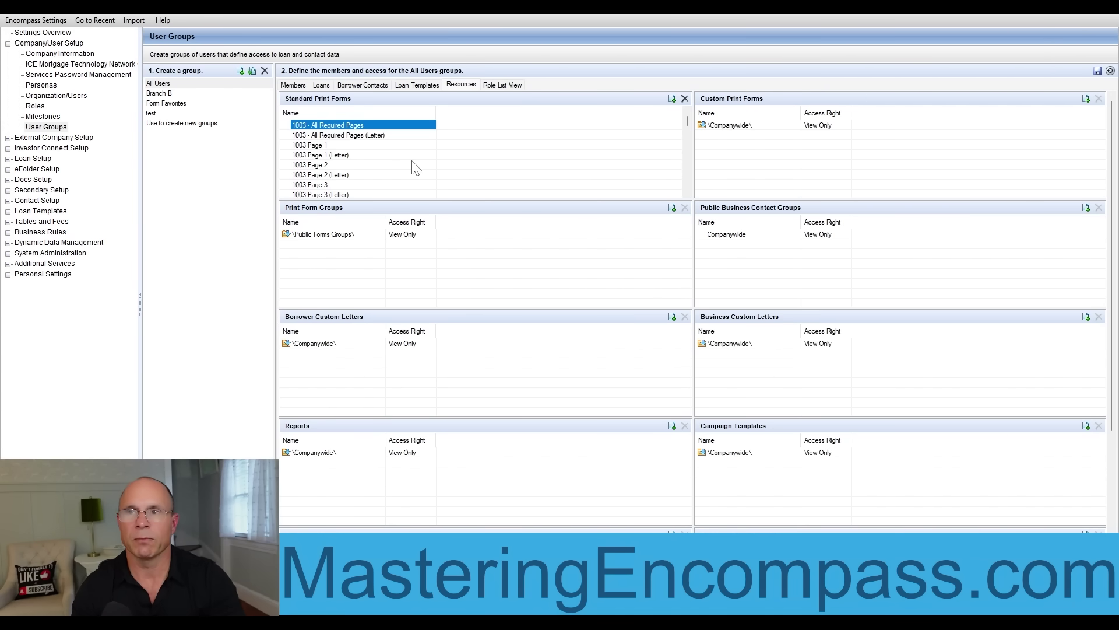
{"action": "left_click_drag", "start_coordinate": [344, 160], "coordinate": [819, 182]}
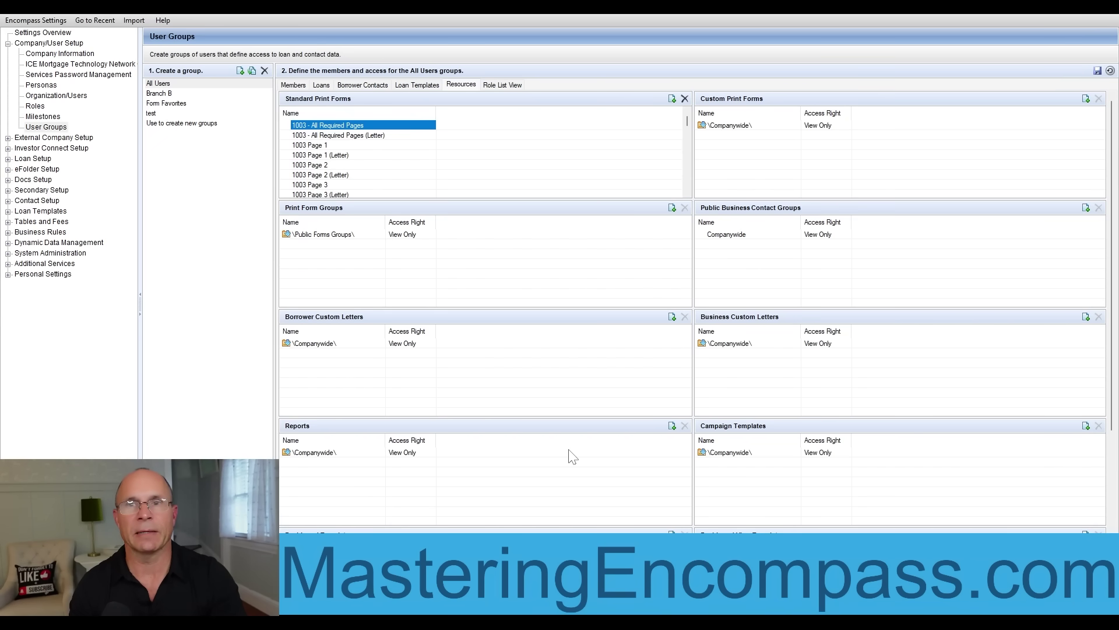
Step: On Role List View, choose the Underwriter role and limit it to Some Underwriters
{"action": "left_click", "coordinate": [502, 85]}
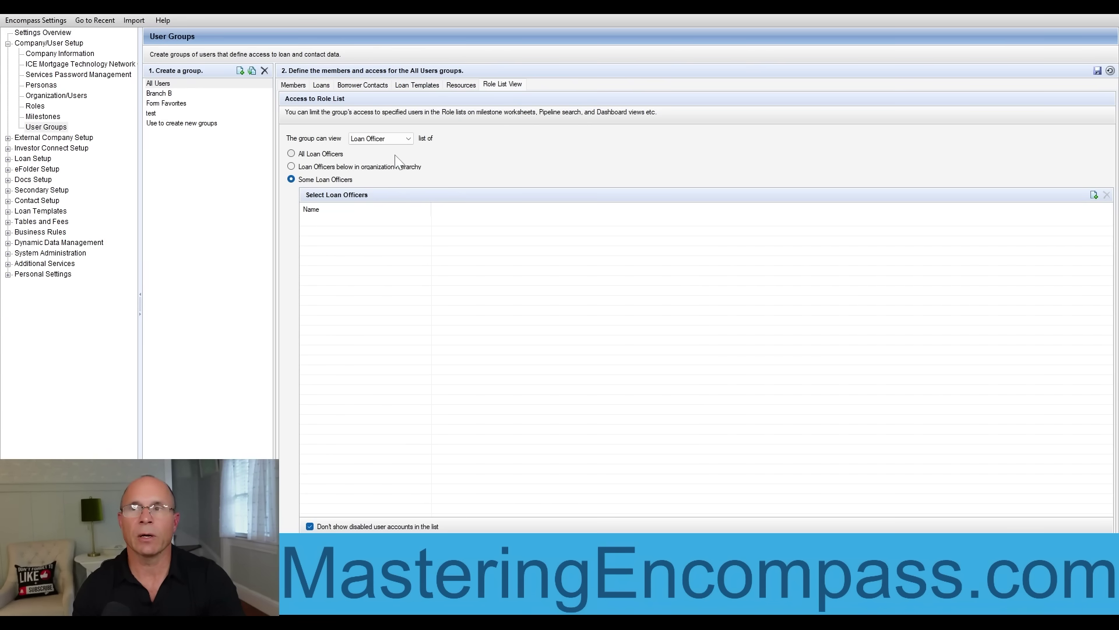
{"action": "left_click", "coordinate": [389, 140]}
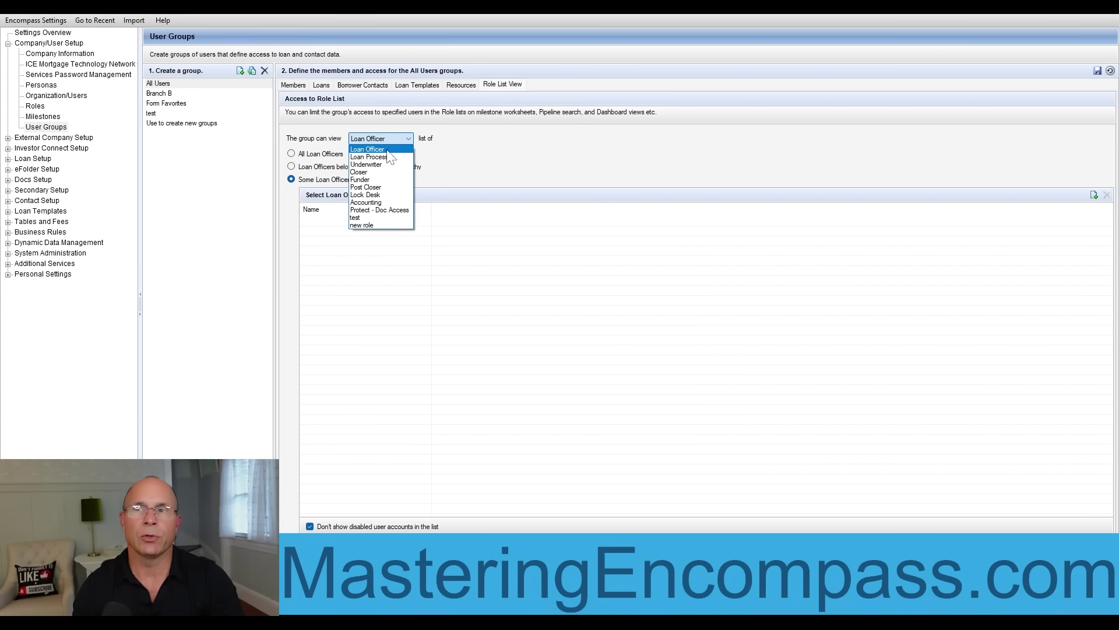
{"action": "left_click", "coordinate": [291, 180]}
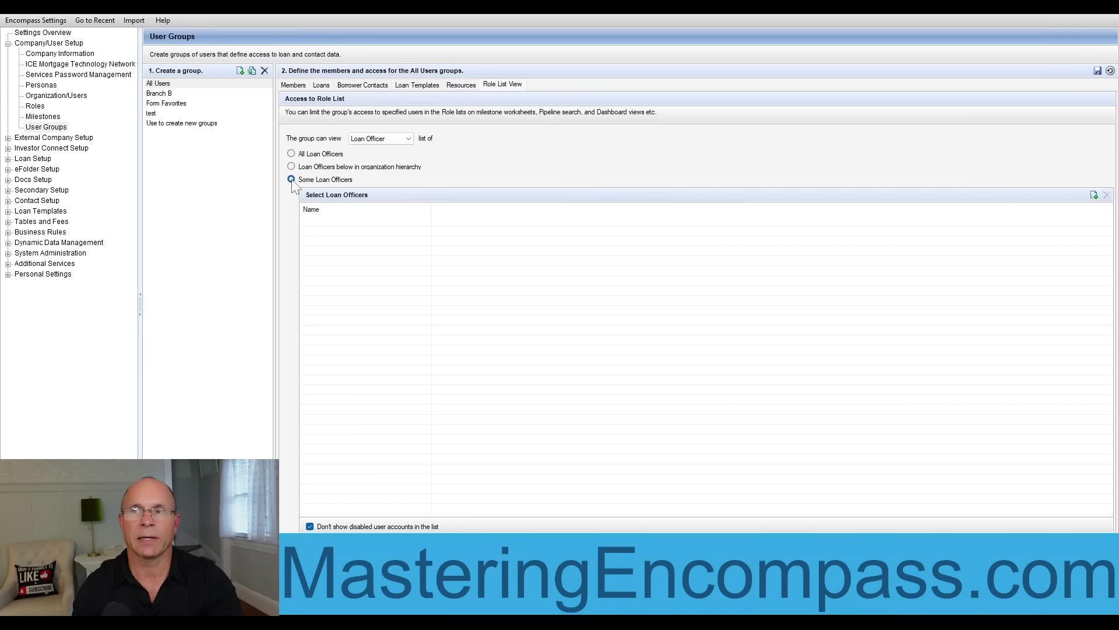
{"action": "left_click", "coordinate": [410, 138]}
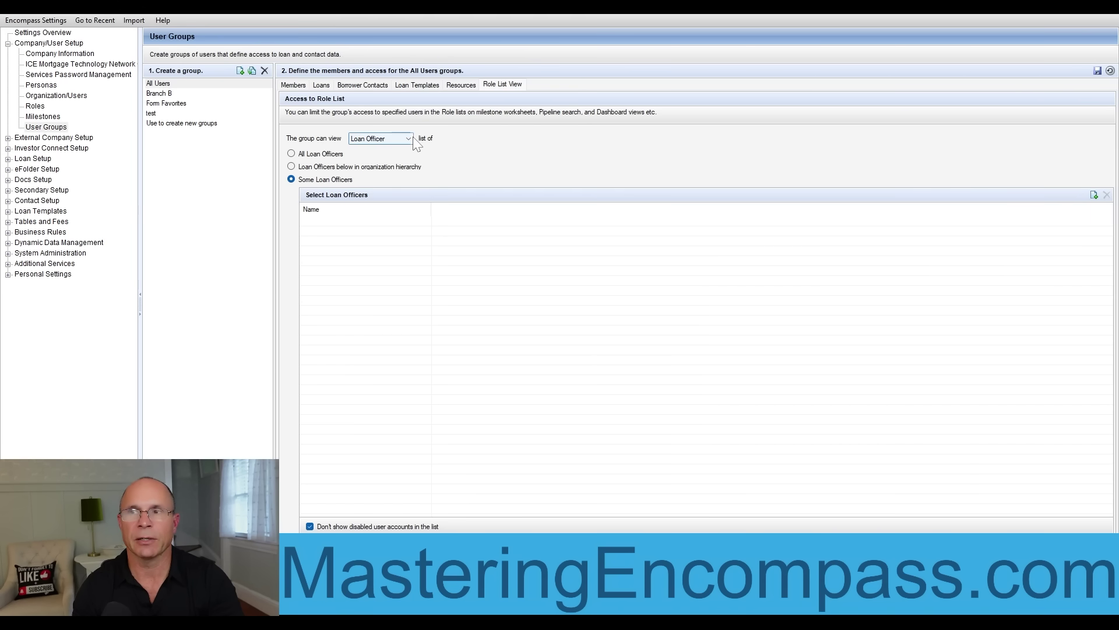
{"action": "left_click", "coordinate": [402, 156]}
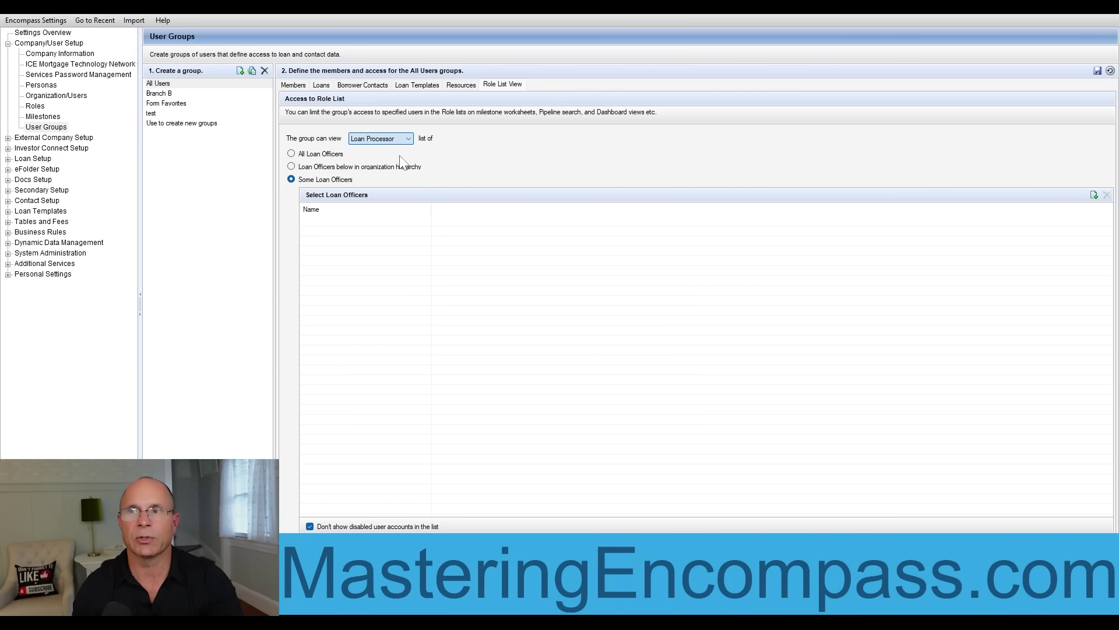
{"action": "left_click", "coordinate": [377, 140]}
{"action": "left_click", "coordinate": [373, 164]}
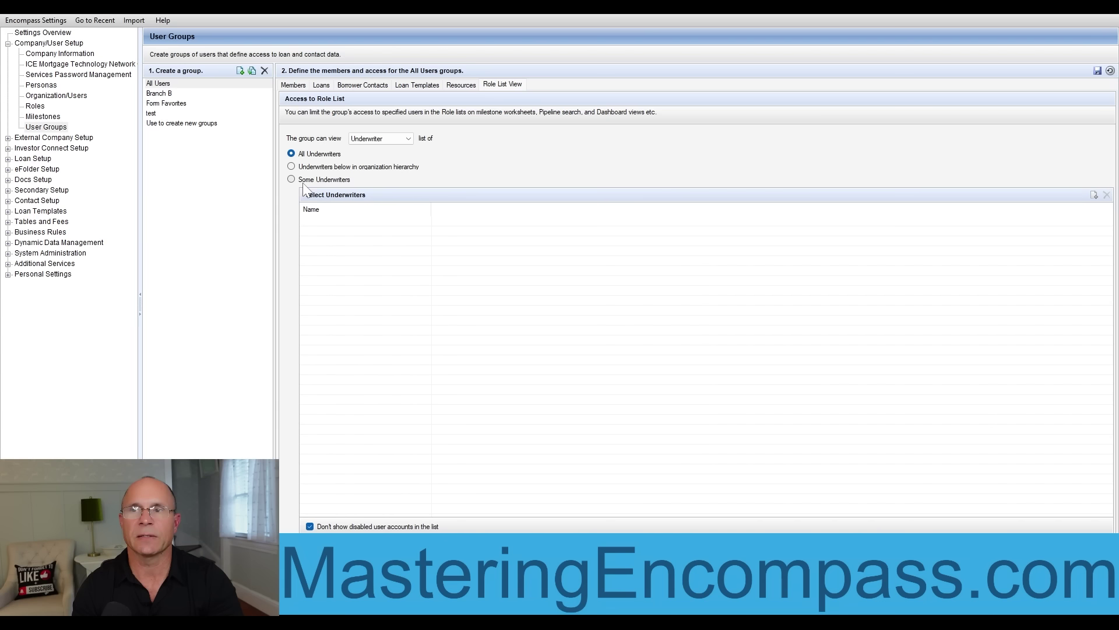
{"action": "left_click", "coordinate": [320, 180]}
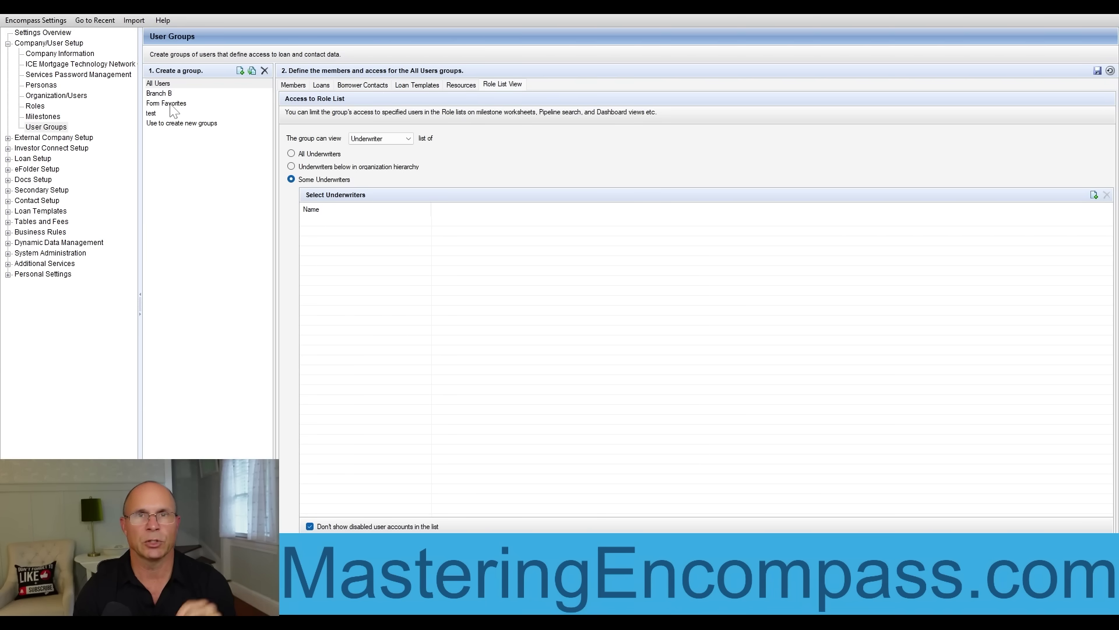
Step: Switch to the 'test' group and show its members: accounting user, post closer user, Branch A
{"action": "left_click", "coordinate": [158, 115]}
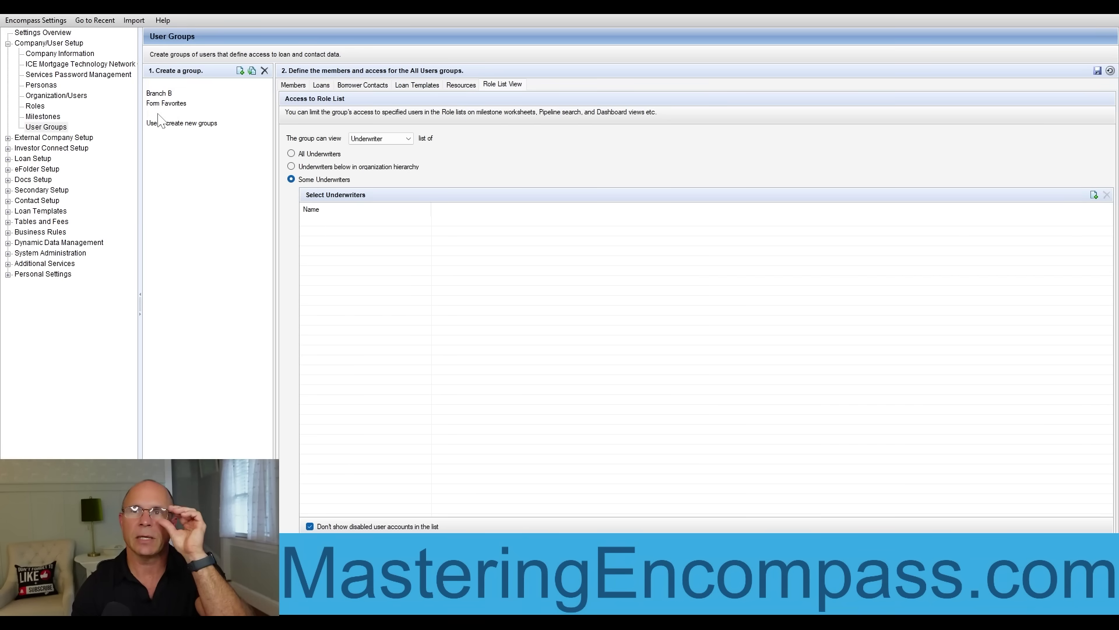
{"action": "left_click", "coordinate": [639, 349]}
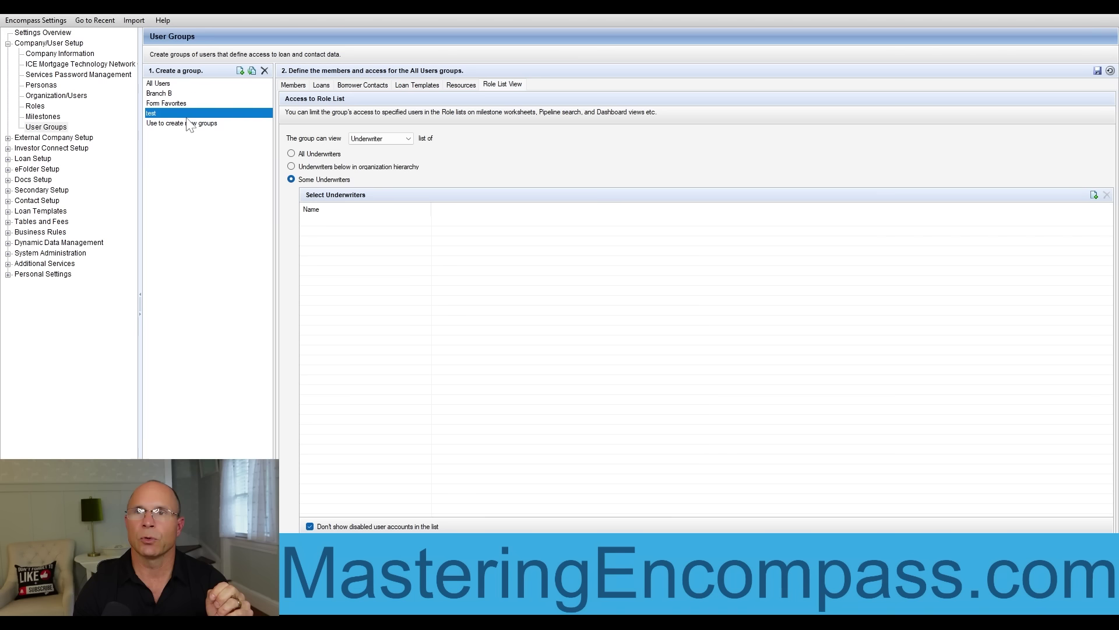
{"action": "left_click", "coordinate": [301, 87]}
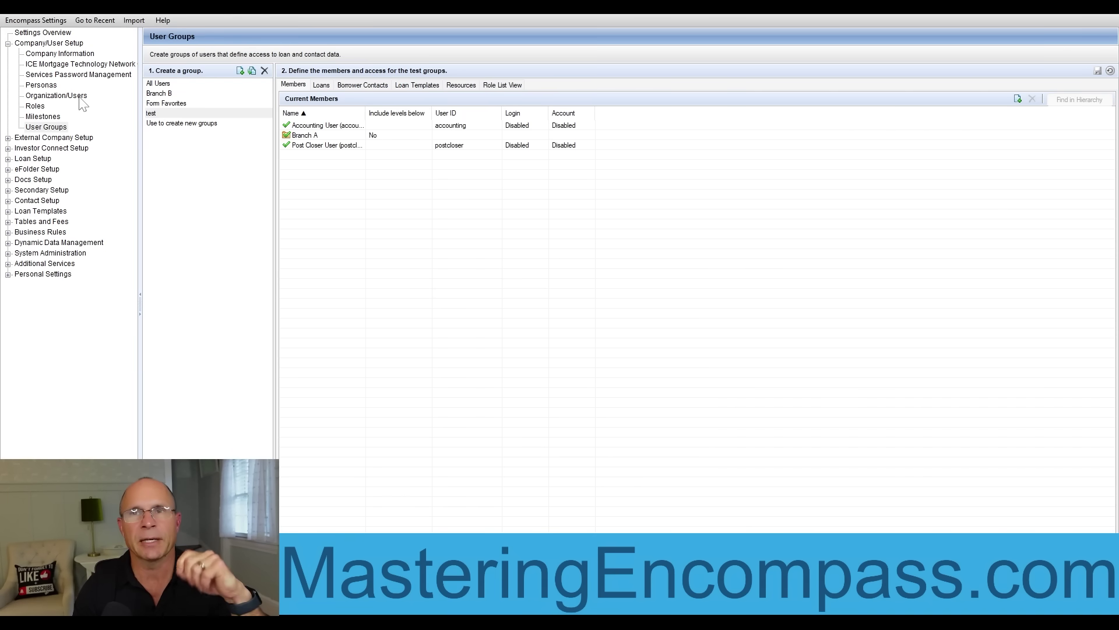
Step: Browse the Branch B and Branch B.1 users in Org/Users, then return to User Groups
{"action": "left_click", "coordinate": [81, 97]}
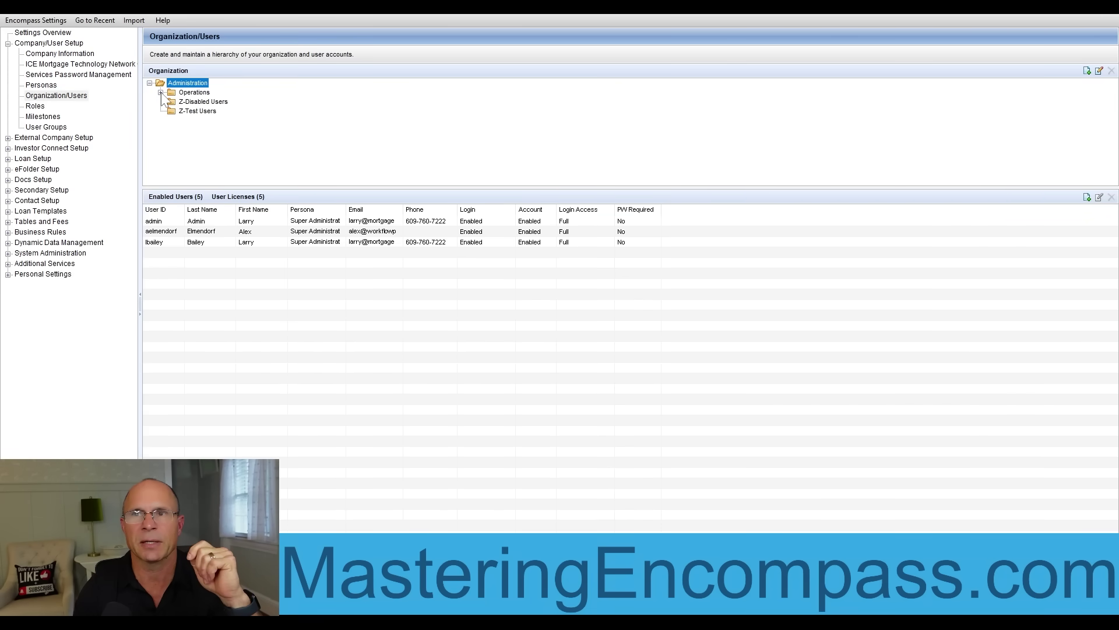
{"action": "left_click", "coordinate": [160, 92]}
{"action": "left_click", "coordinate": [171, 111]}
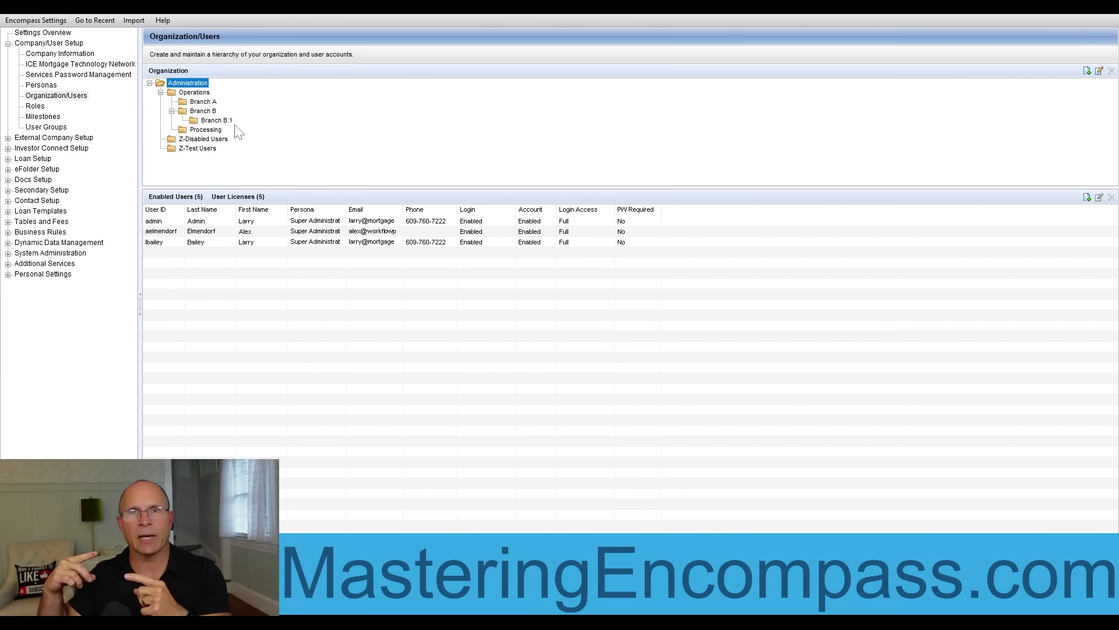
{"action": "left_click", "coordinate": [211, 111]}
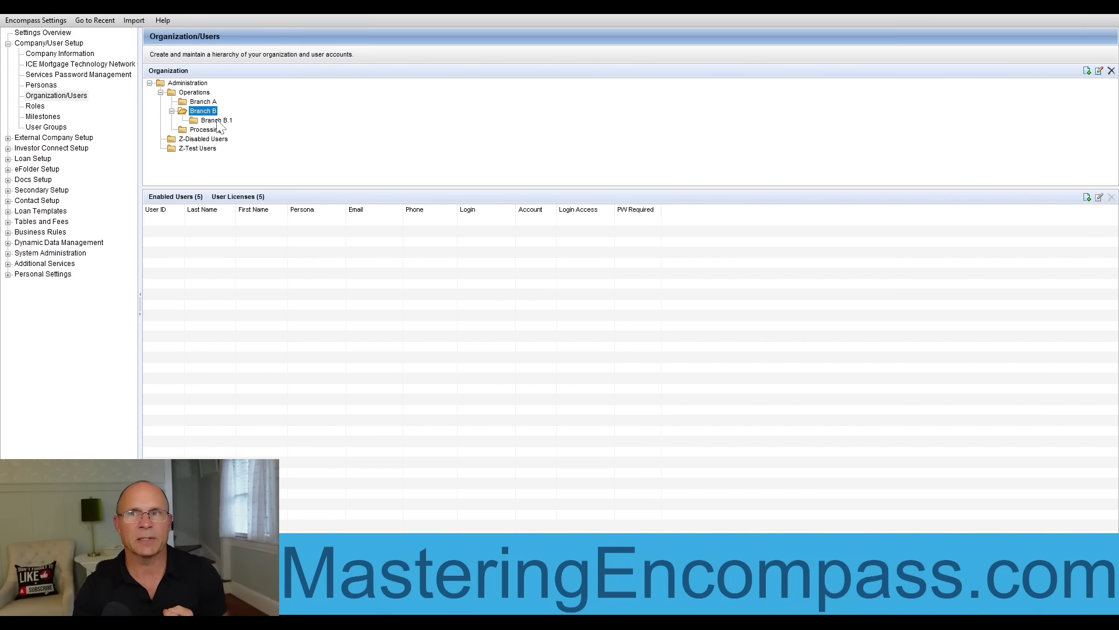
{"action": "left_click", "coordinate": [217, 122]}
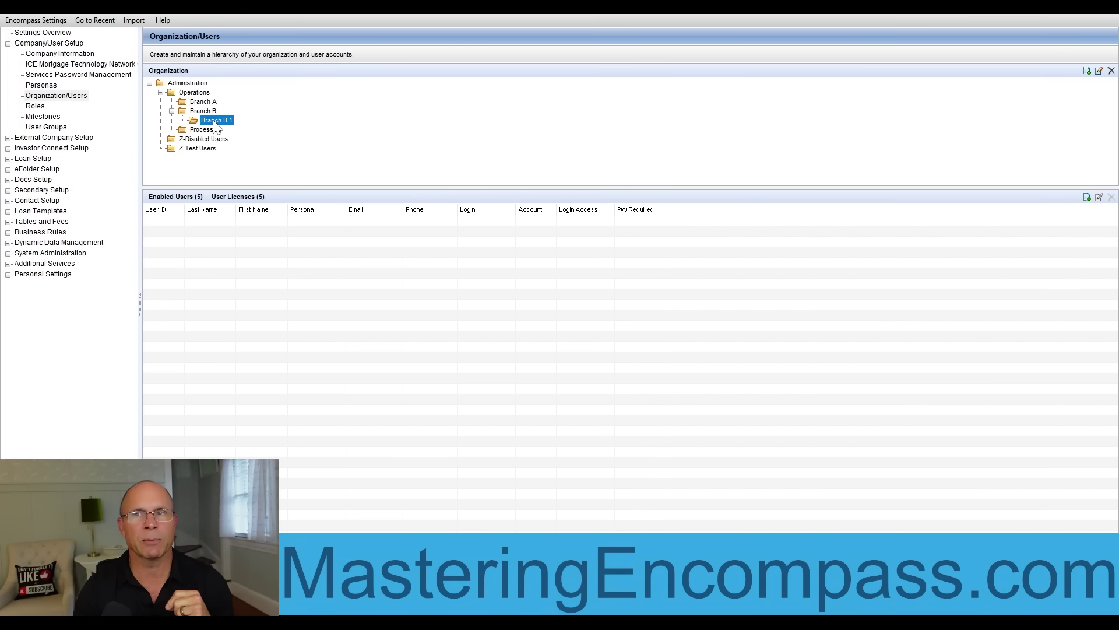
{"action": "left_click", "coordinate": [204, 112]}
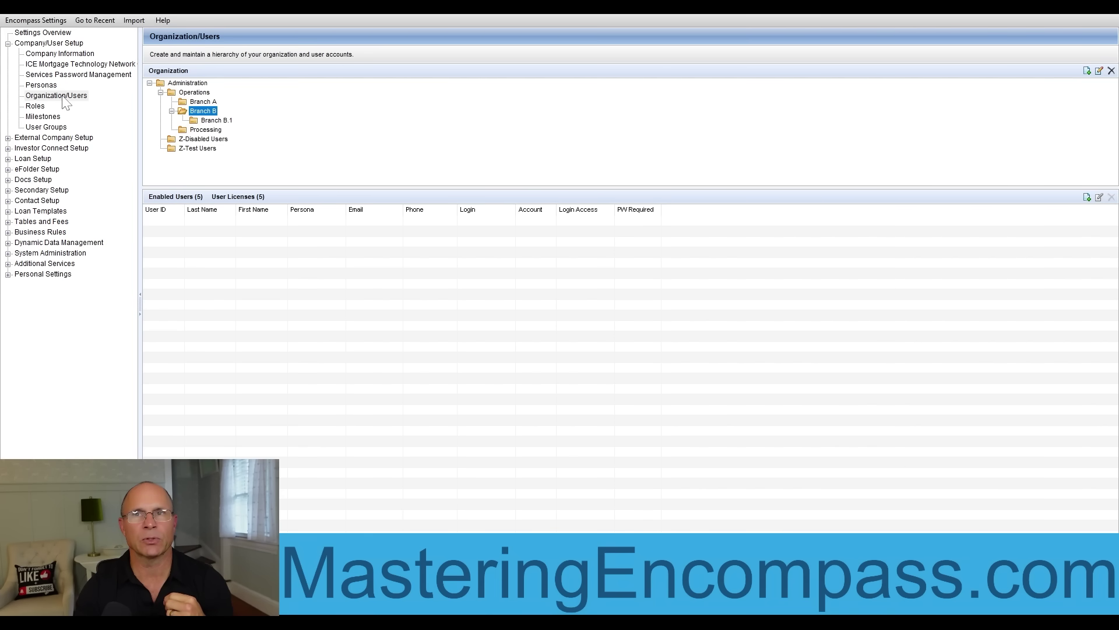
{"action": "left_click", "coordinate": [48, 127]}
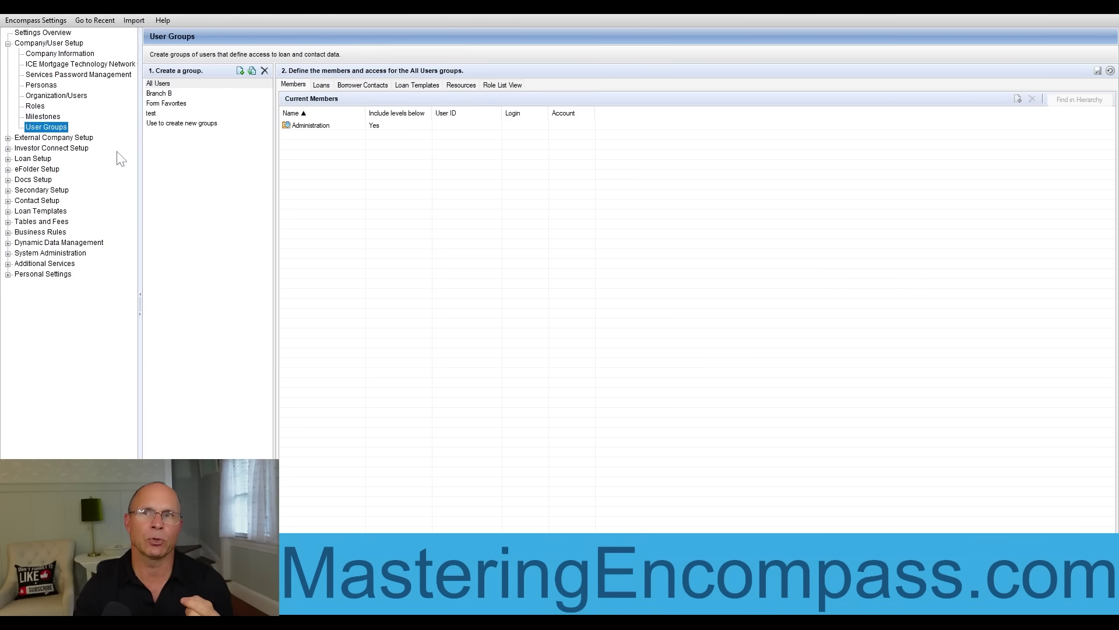
{"action": "left_click", "coordinate": [161, 95]}
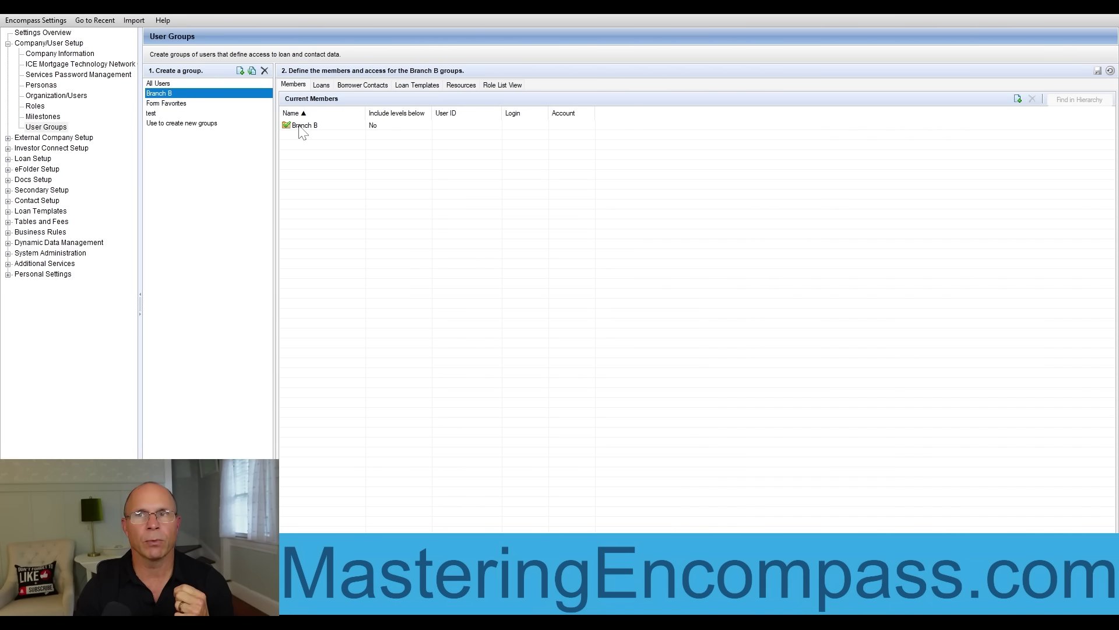
{"action": "left_click", "coordinate": [321, 85]}
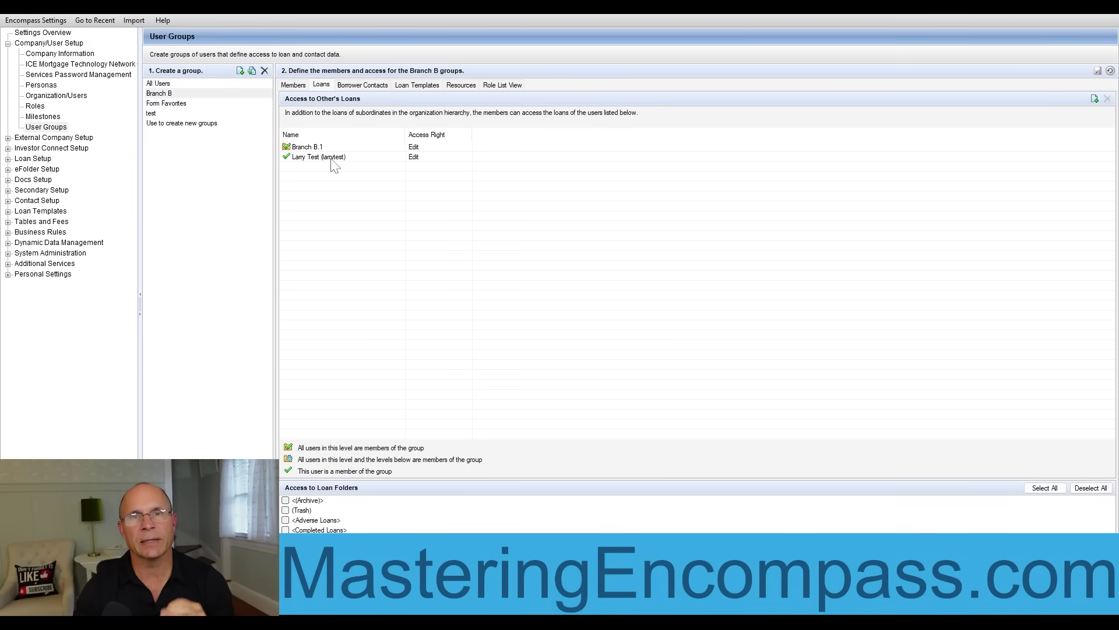
{"action": "left_click", "coordinate": [421, 149]}
{"action": "left_click", "coordinate": [527, 175]}
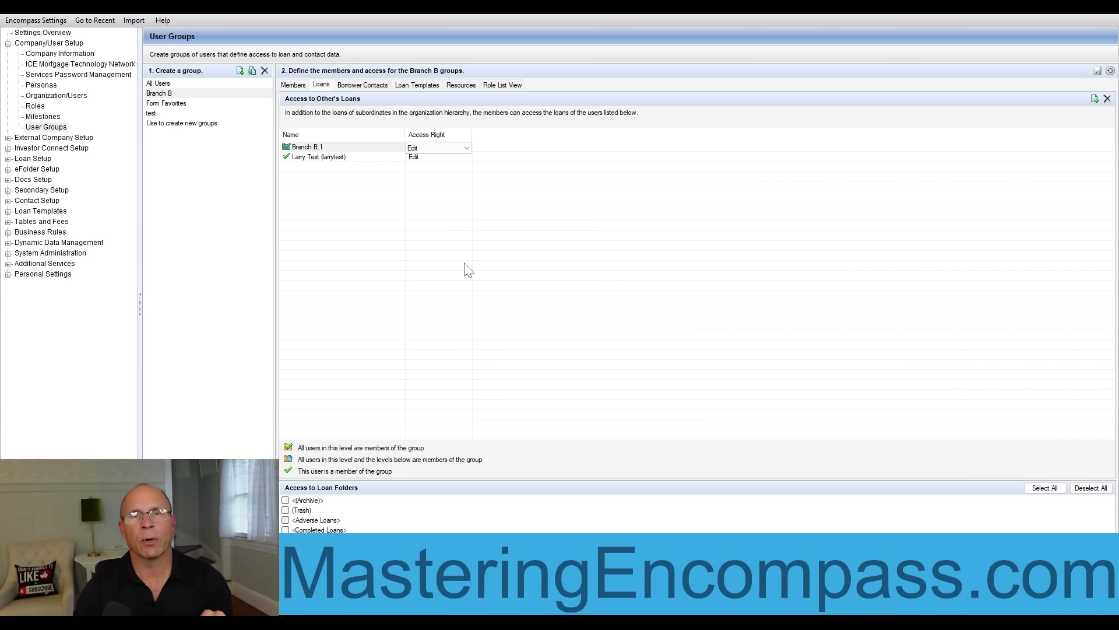
{"action": "left_click", "coordinate": [75, 96]}
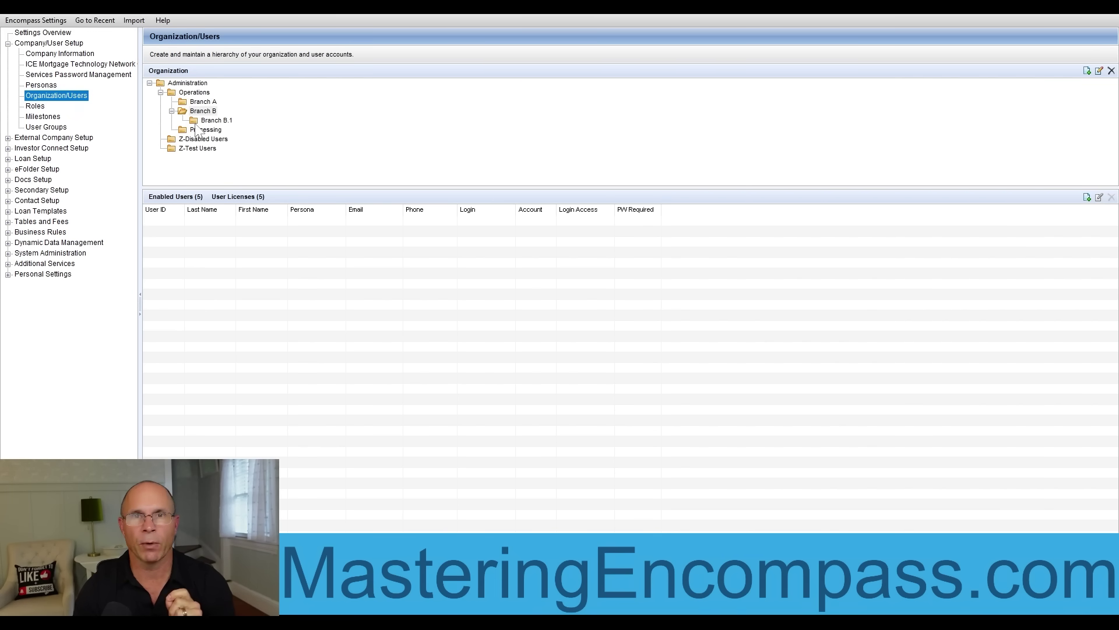
Step: Show the All Users group's Resources access, with print forms, letters and reports View Only
{"action": "left_click", "coordinate": [44, 128]}
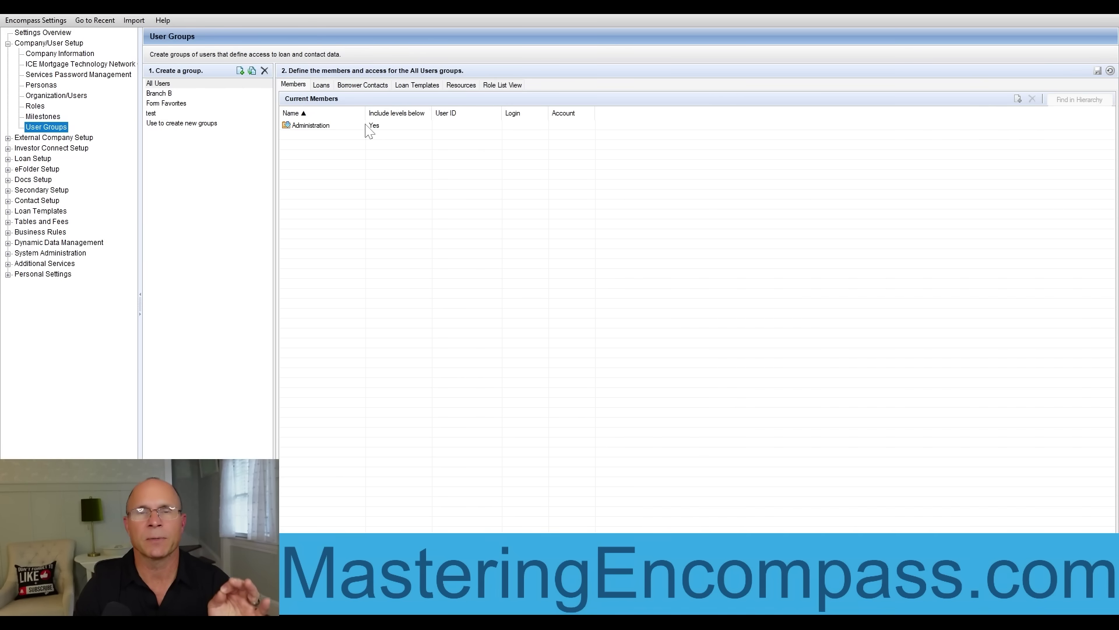
{"action": "left_click", "coordinate": [461, 87]}
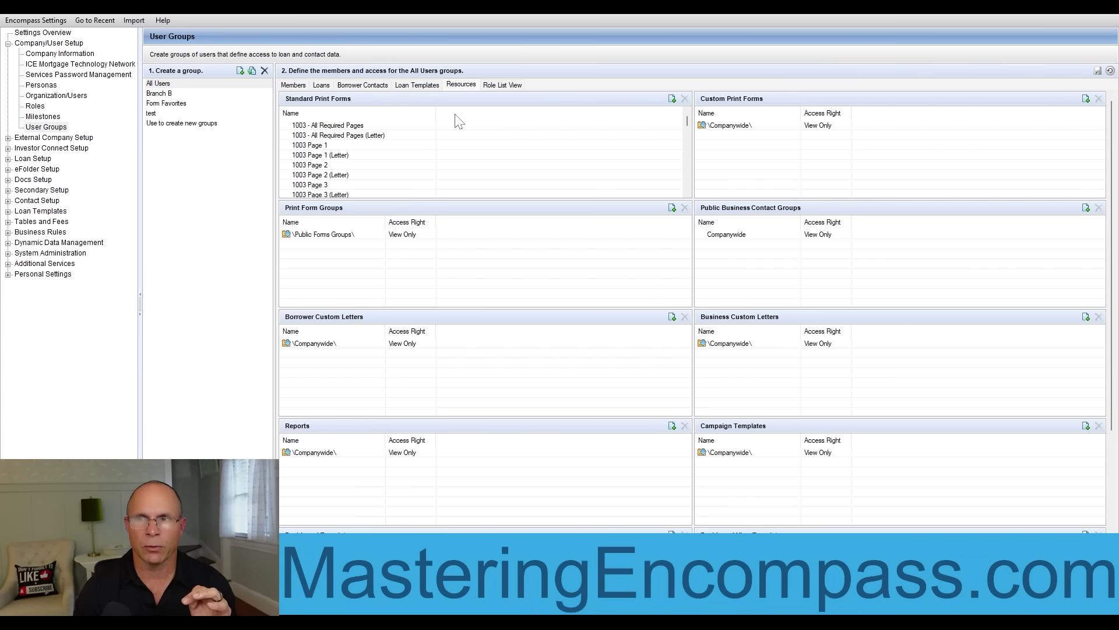
Step: Move from Loan Templates to the All Users group's Loans access, with no loans or folders granted
{"action": "left_click", "coordinate": [405, 86]}
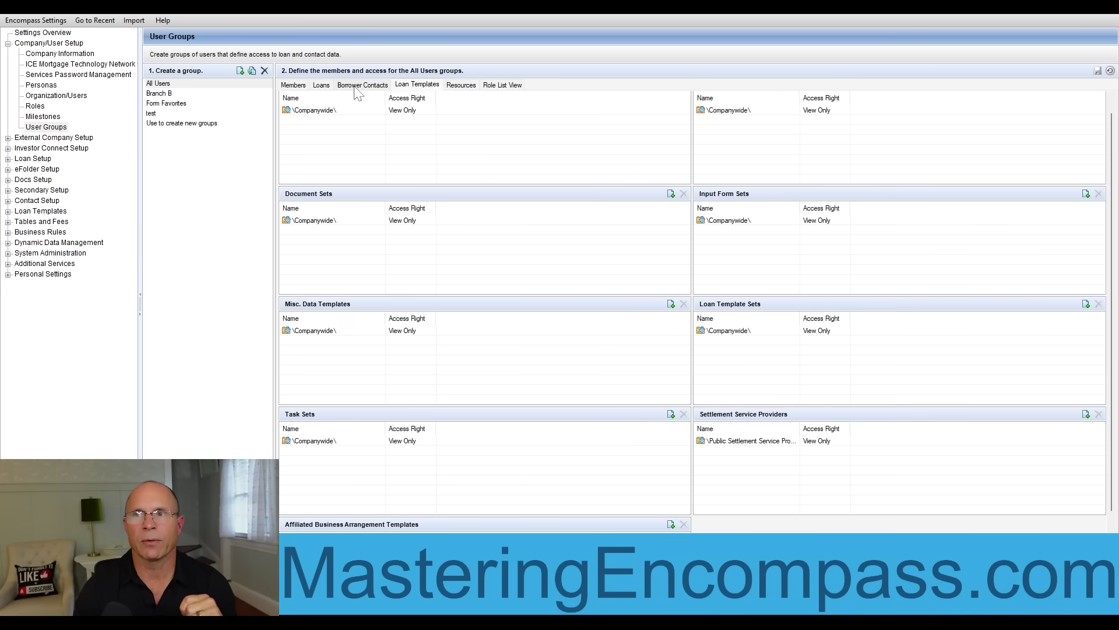
{"action": "left_click", "coordinate": [322, 86]}
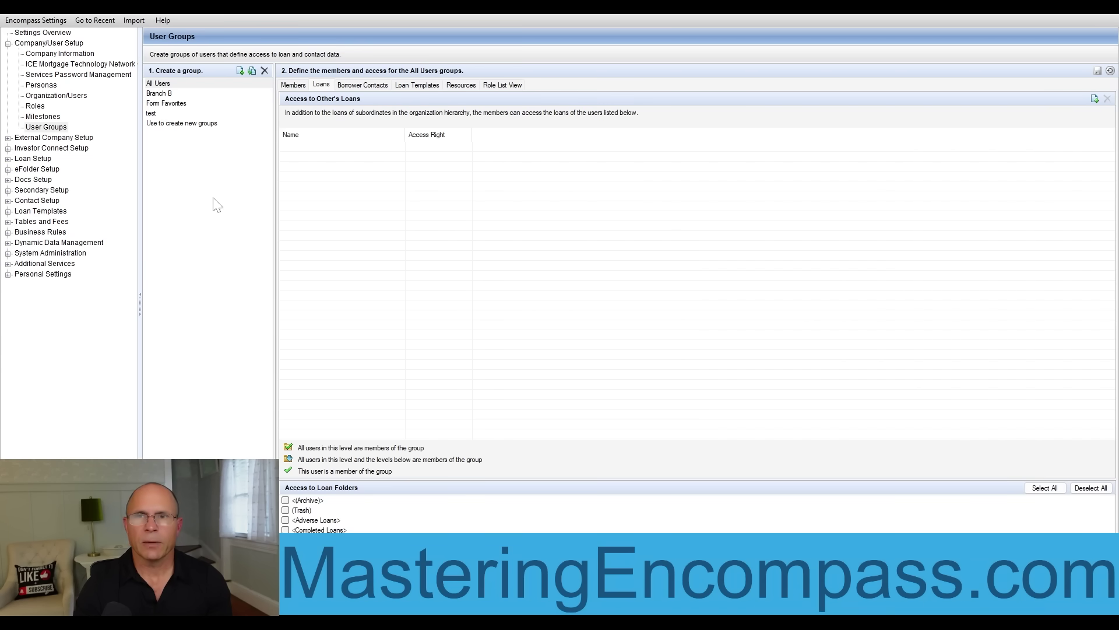
Step: Open Settings Reports under System Administration, start a new User Groups report, then cancel it
{"action": "left_click", "coordinate": [7, 254]}
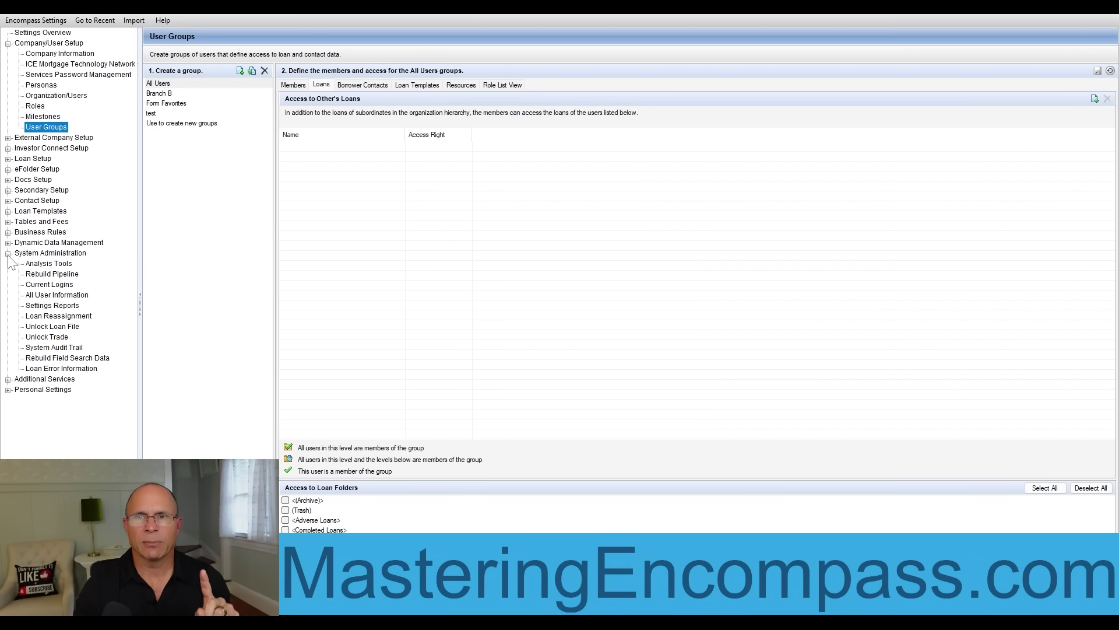
{"action": "left_click", "coordinate": [60, 306]}
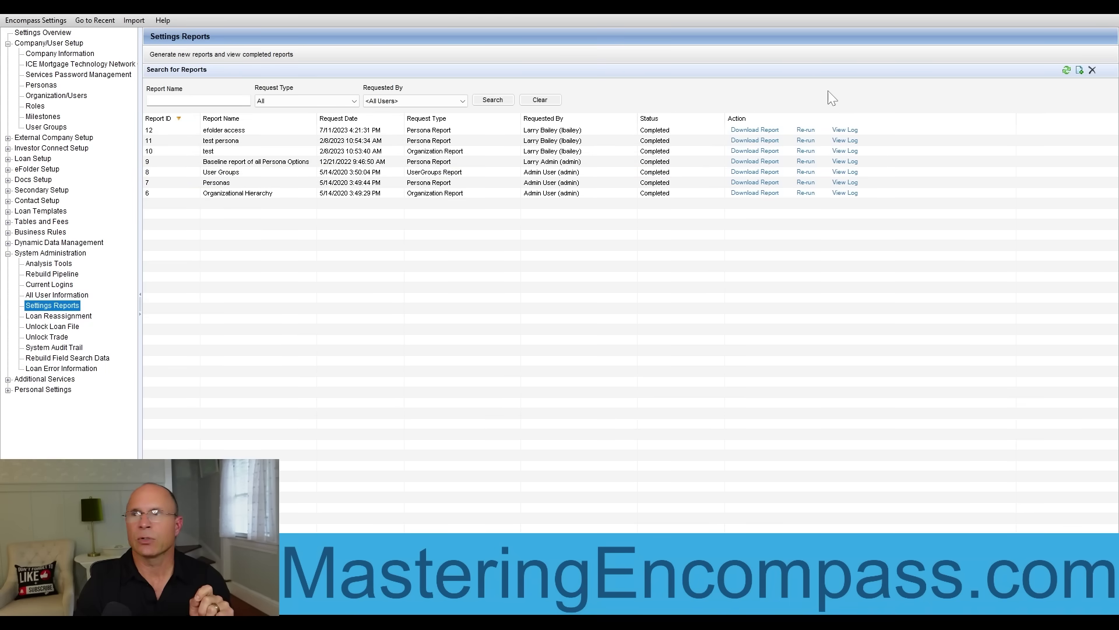
{"action": "left_click", "coordinate": [1079, 69]}
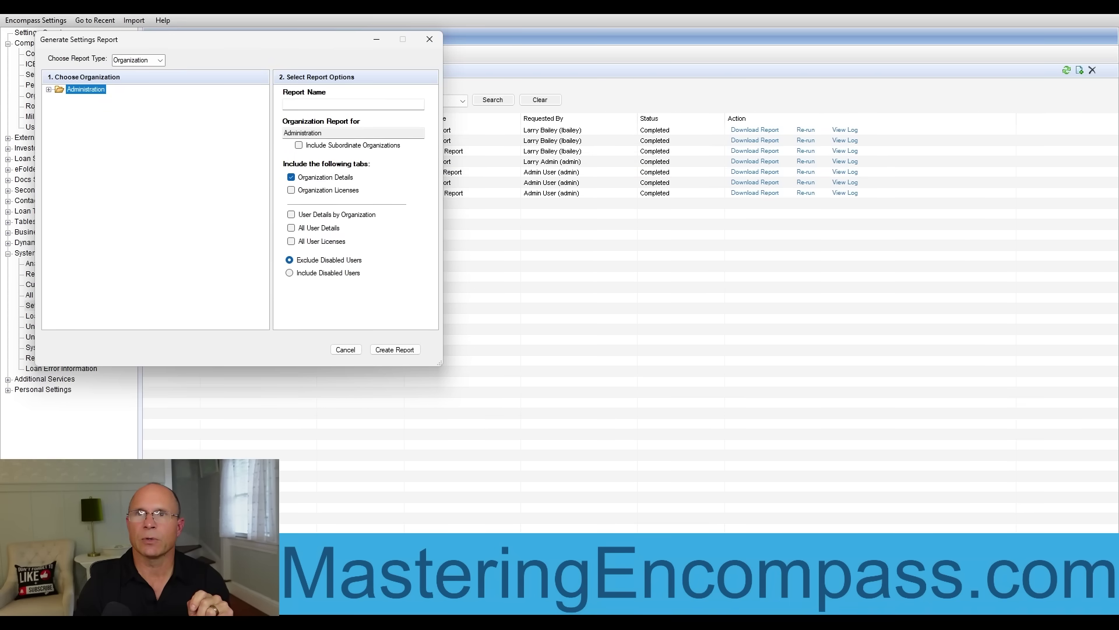
{"action": "left_click", "coordinate": [160, 60]}
{"action": "left_click", "coordinate": [131, 82]}
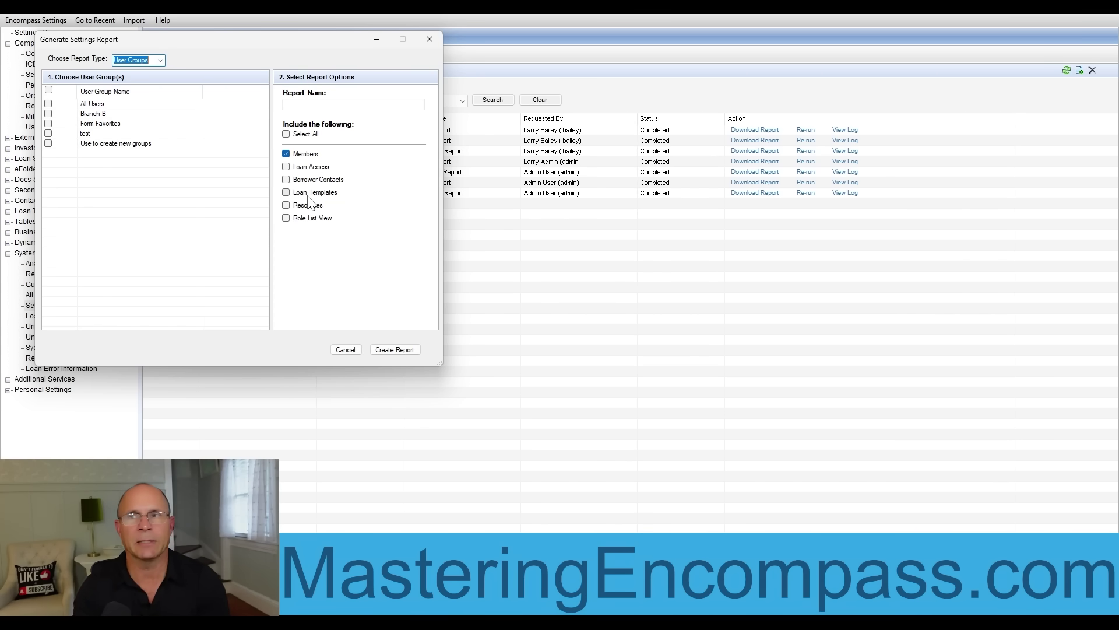
{"action": "left_click", "coordinate": [347, 349]}
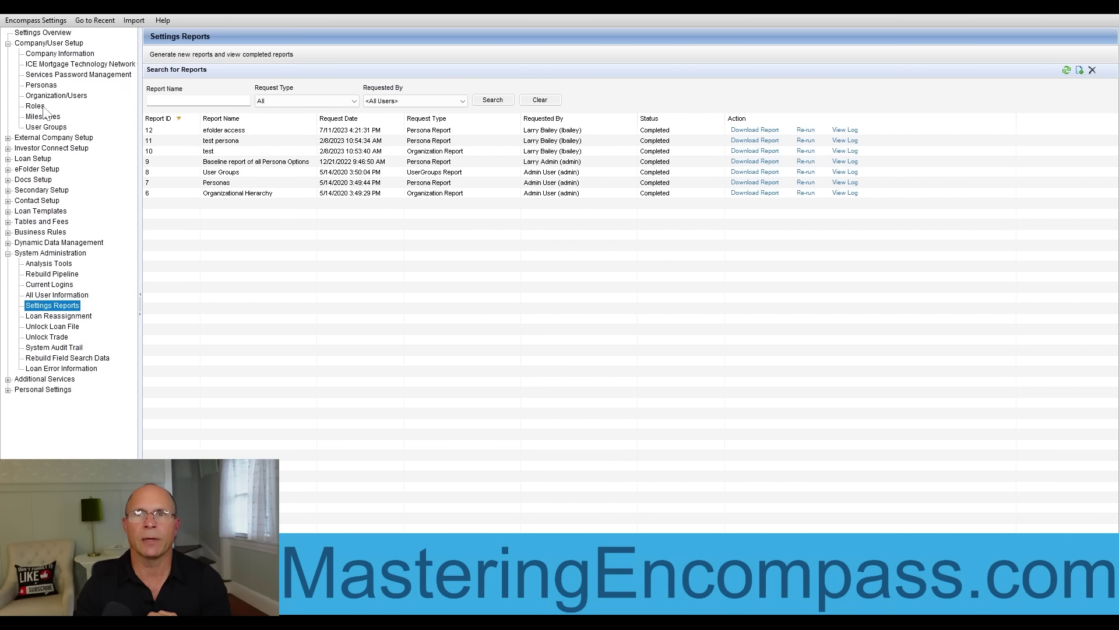
Step: Go back to the User Groups page under Company/User Setup to view the All Users group
{"action": "left_click", "coordinate": [55, 126]}
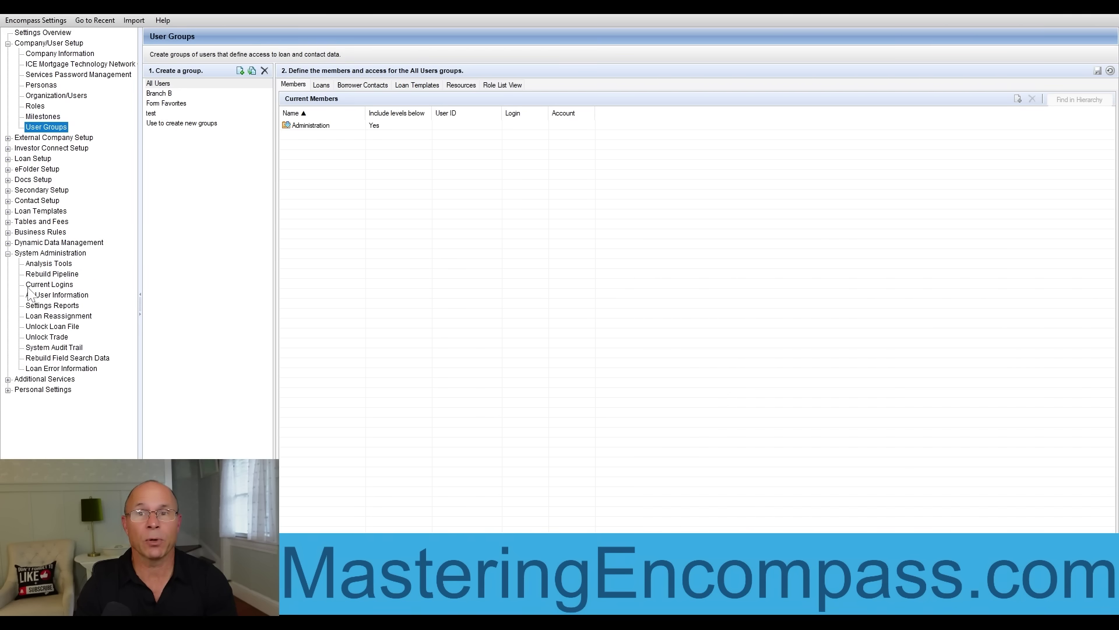
{"action": "left_click", "coordinate": [7, 253]}
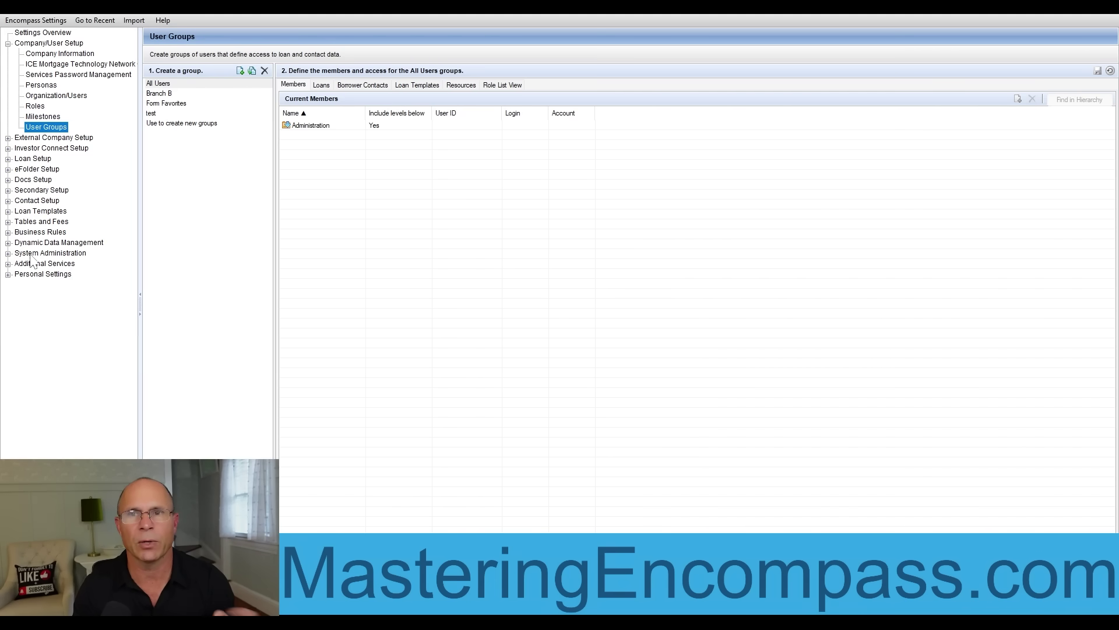
{"action": "left_click", "coordinate": [8, 254]}
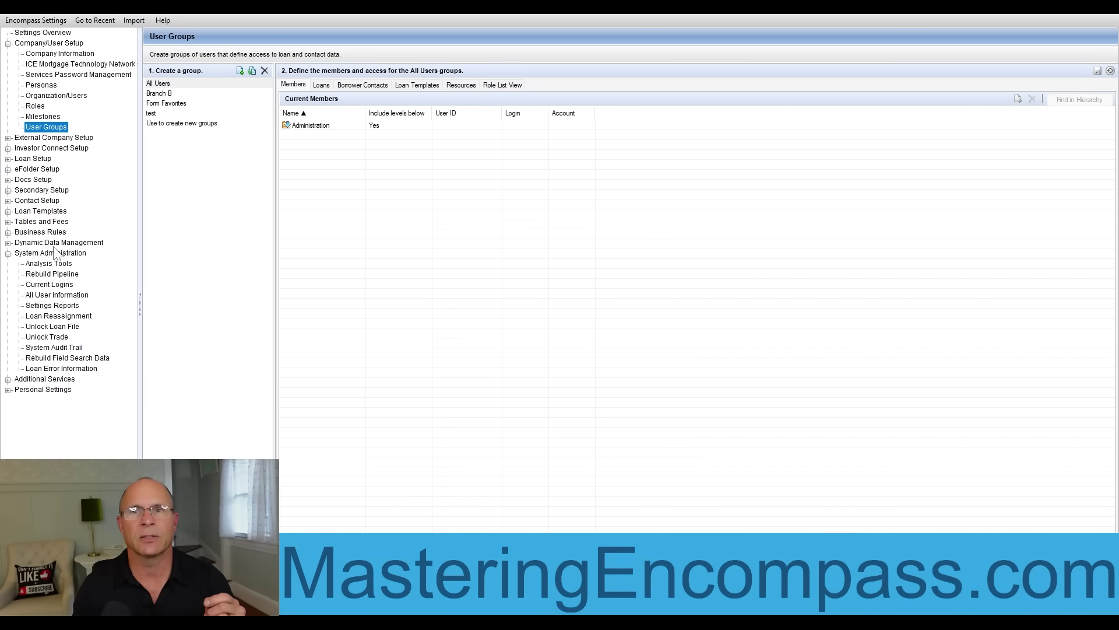
{"action": "left_click", "coordinate": [62, 307]}
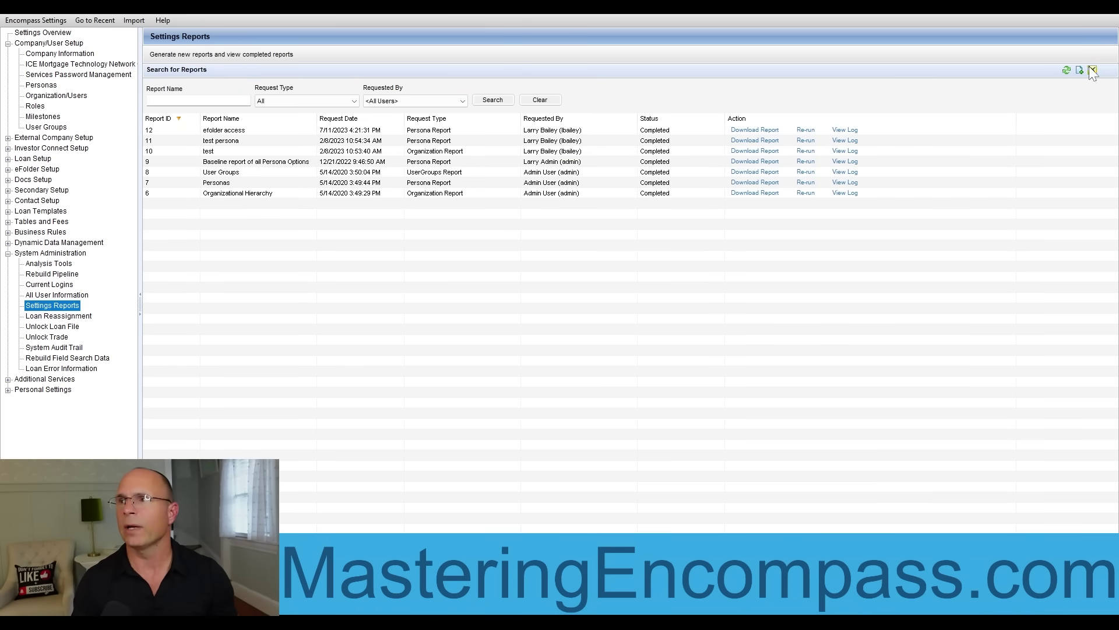
{"action": "left_click", "coordinate": [1080, 70]}
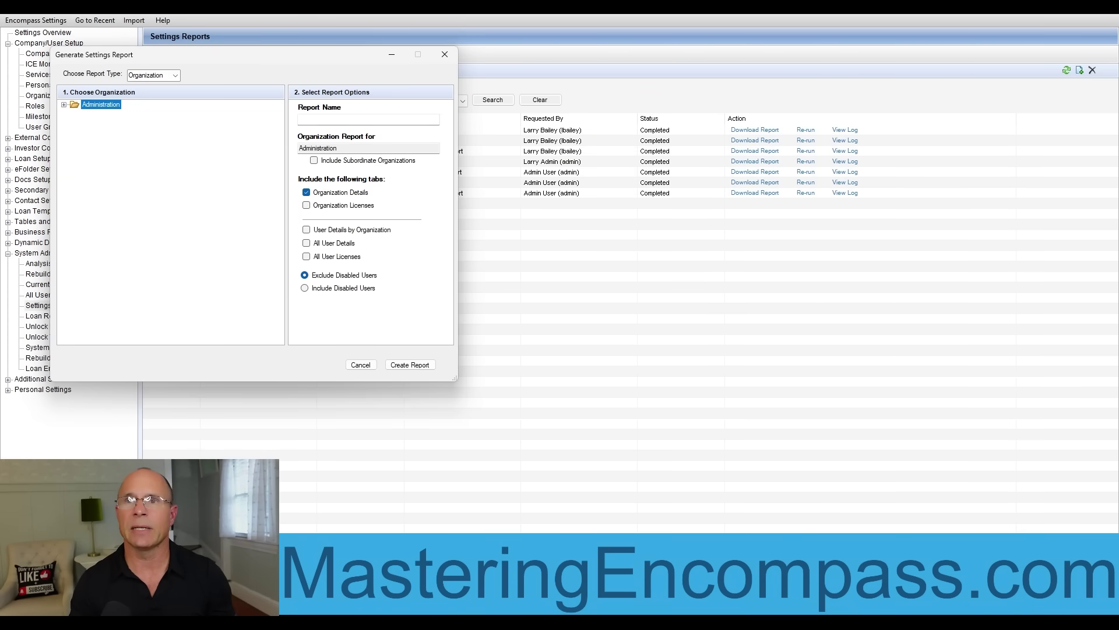
{"action": "left_click", "coordinate": [175, 75]}
{"action": "left_click", "coordinate": [160, 102]}
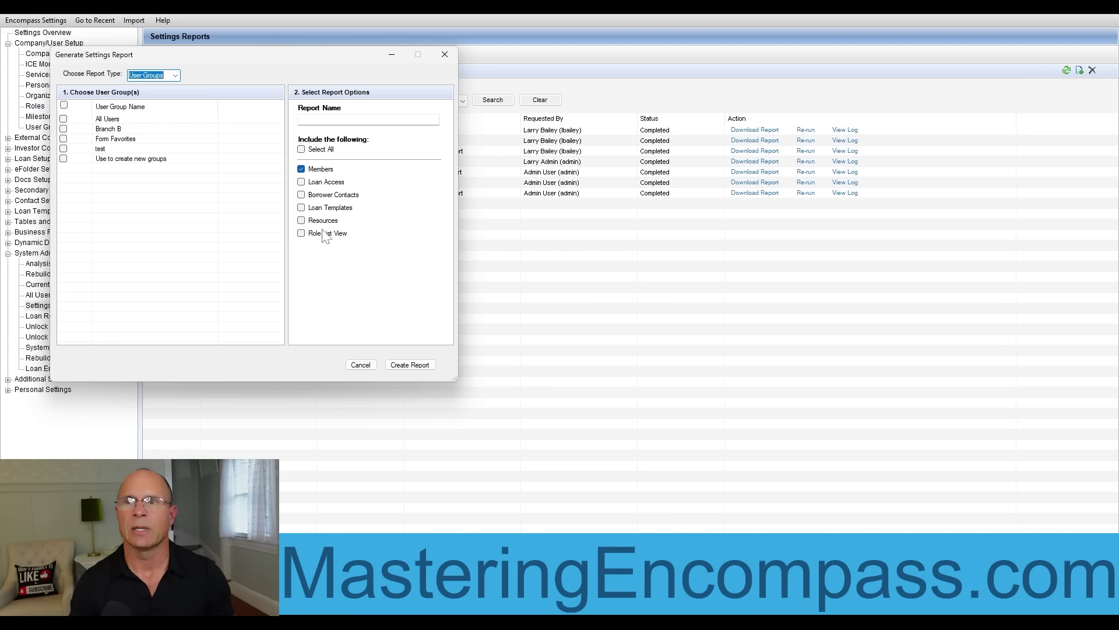
{"action": "left_click", "coordinate": [301, 182]}
{"action": "left_click", "coordinate": [301, 169]}
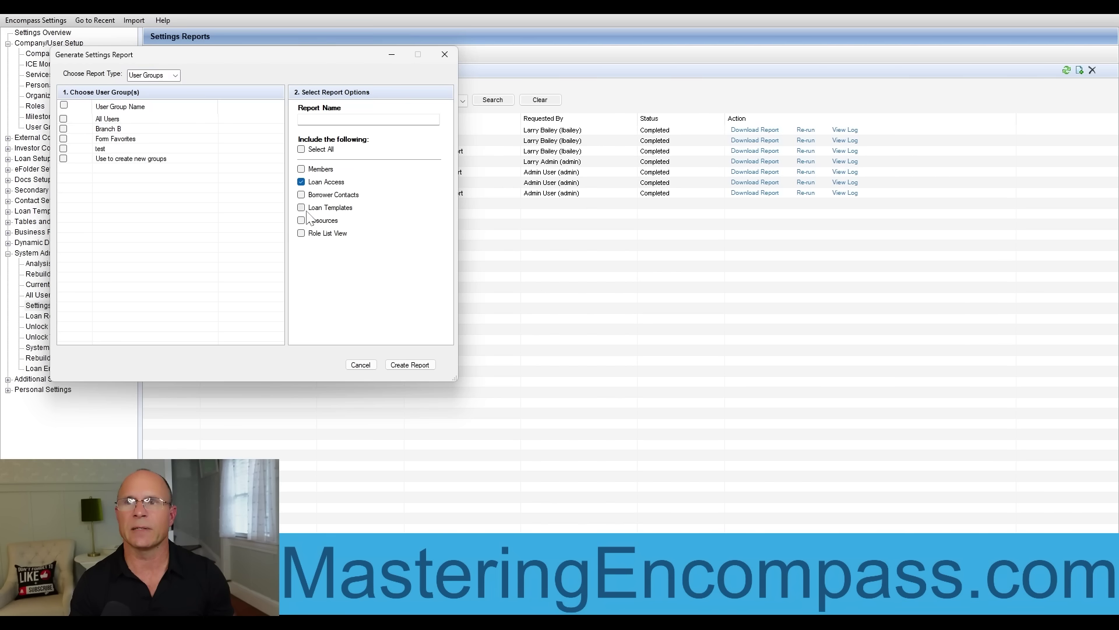
{"action": "left_click", "coordinate": [301, 194]}
{"action": "left_click", "coordinate": [301, 182]}
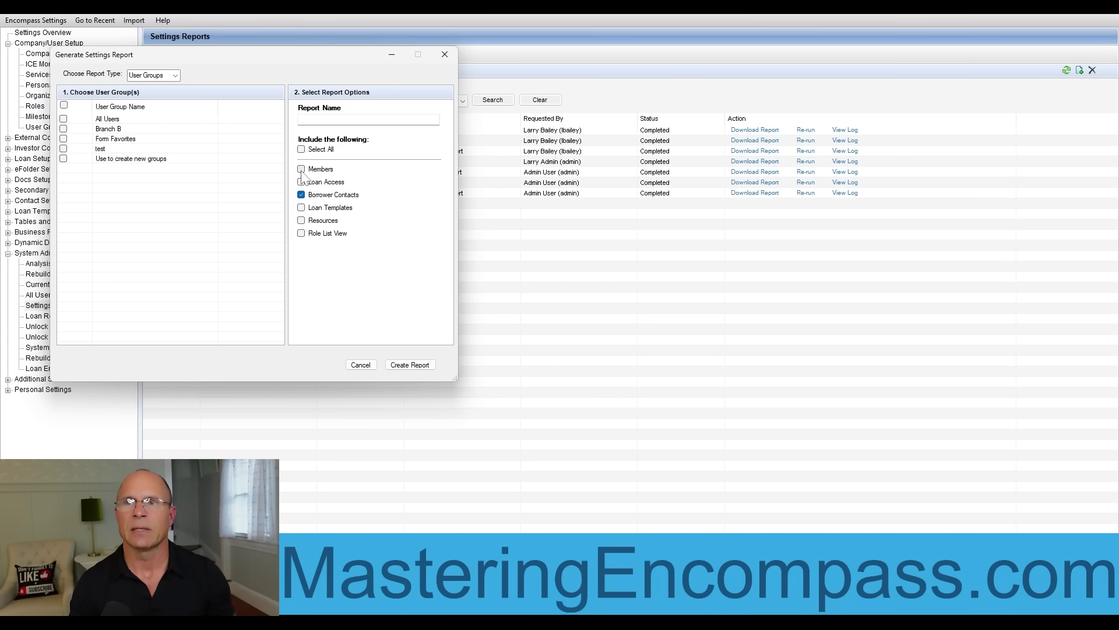
{"action": "left_click", "coordinate": [65, 105]}
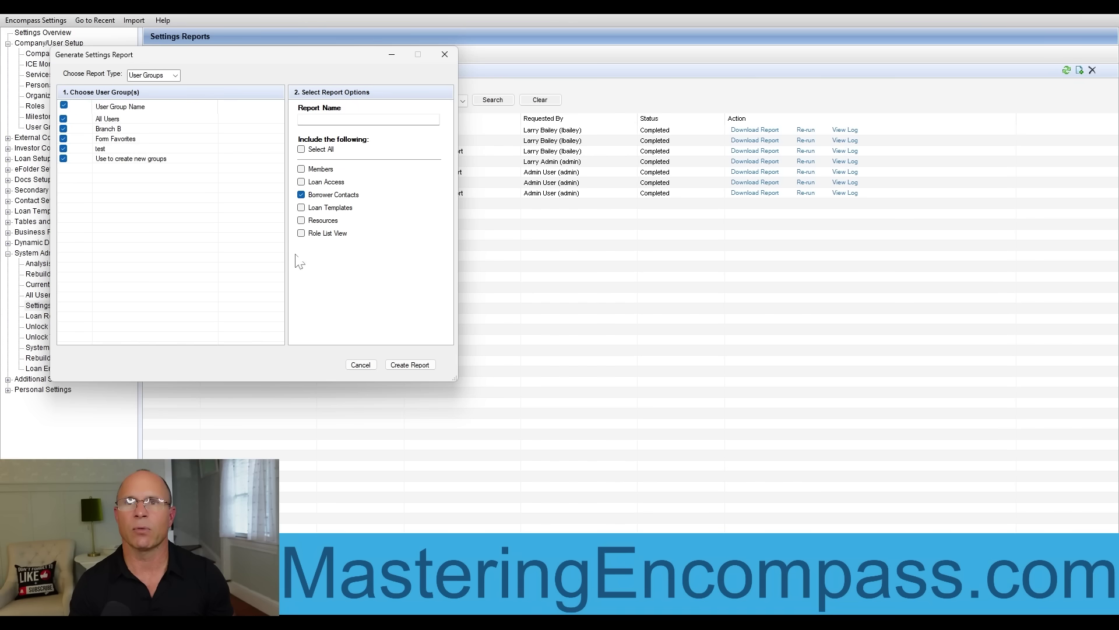
{"action": "left_click", "coordinate": [360, 365]}
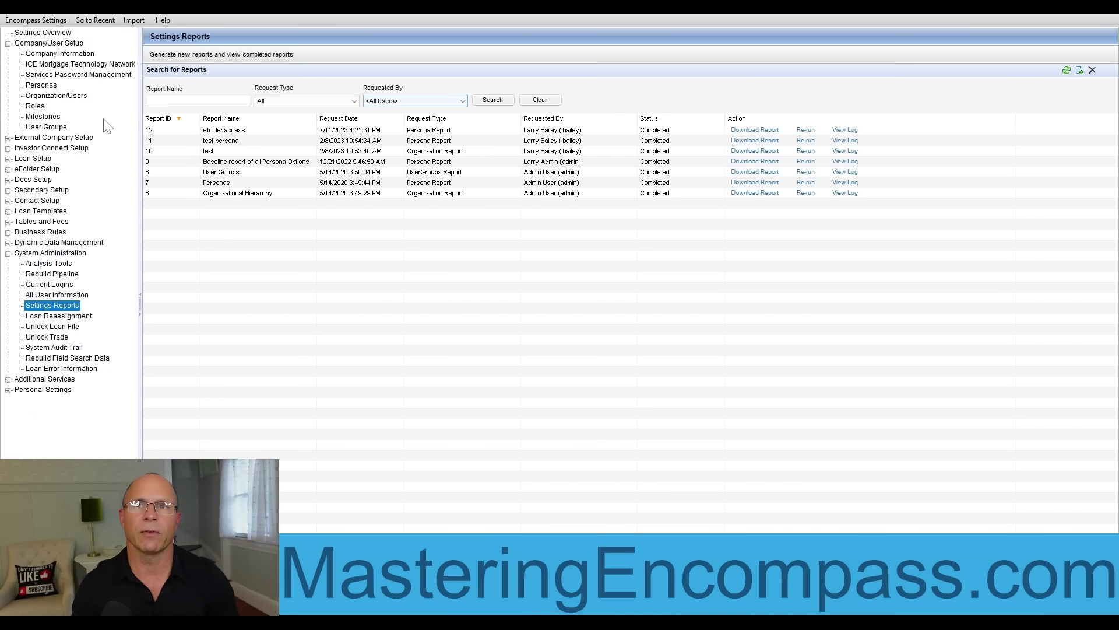
{"action": "left_click", "coordinate": [58, 127]}
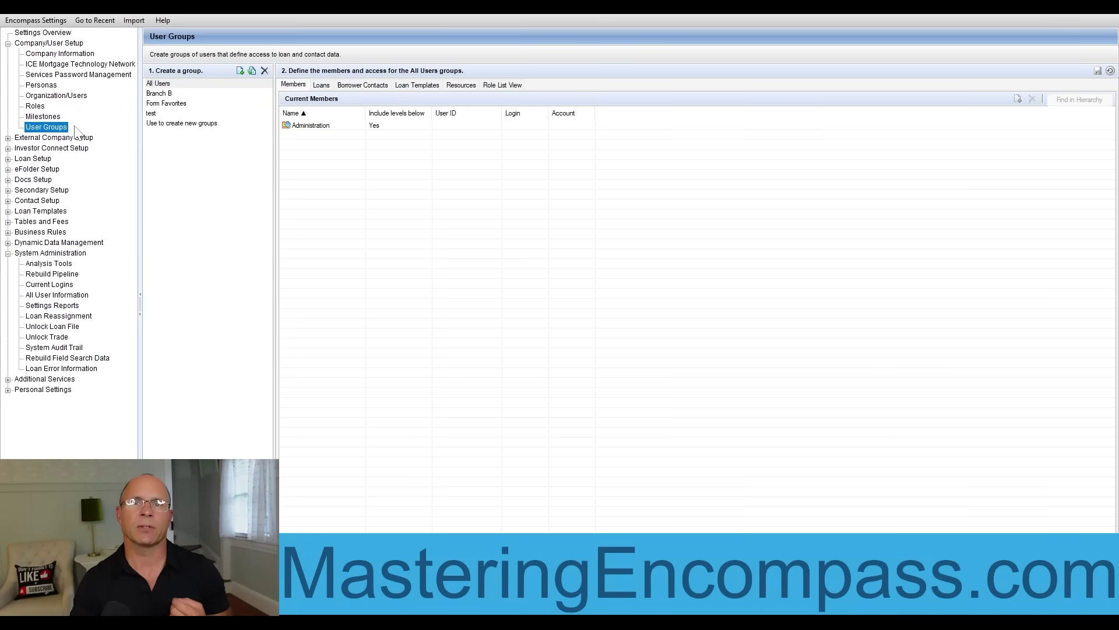